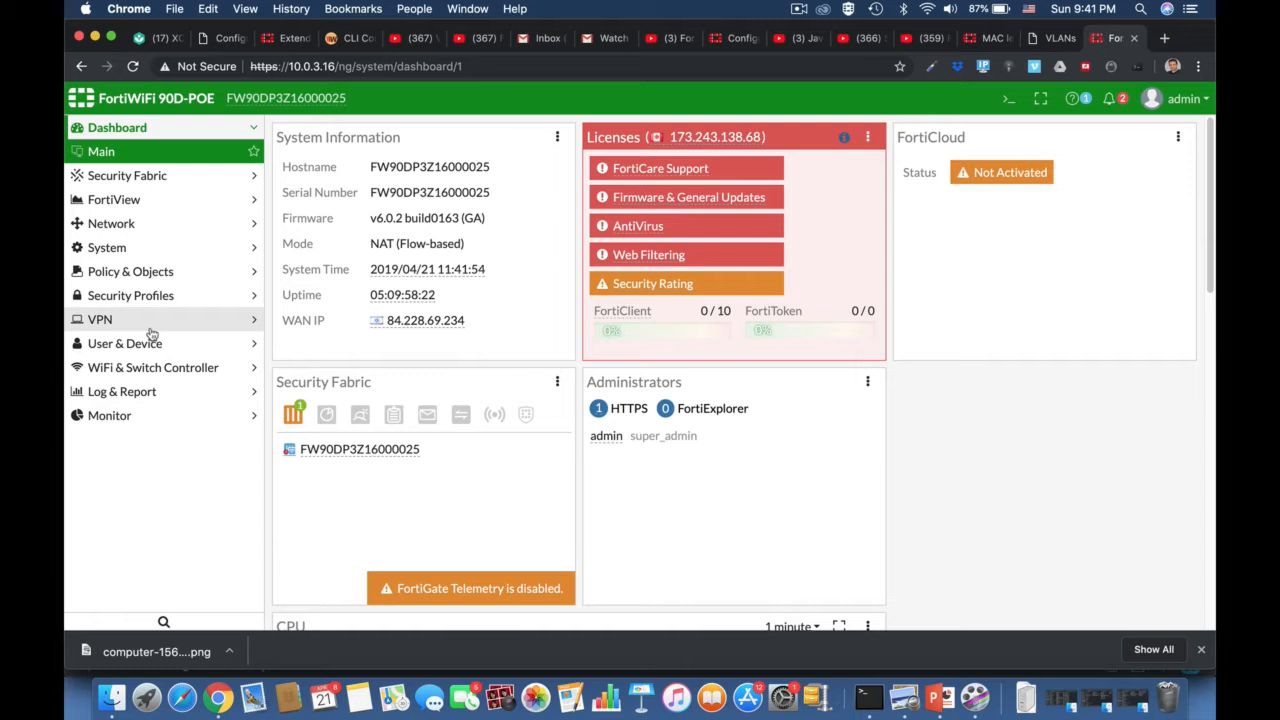
# - Expand the User & Device section in the left sidebar
pyautogui.click(140, 347)
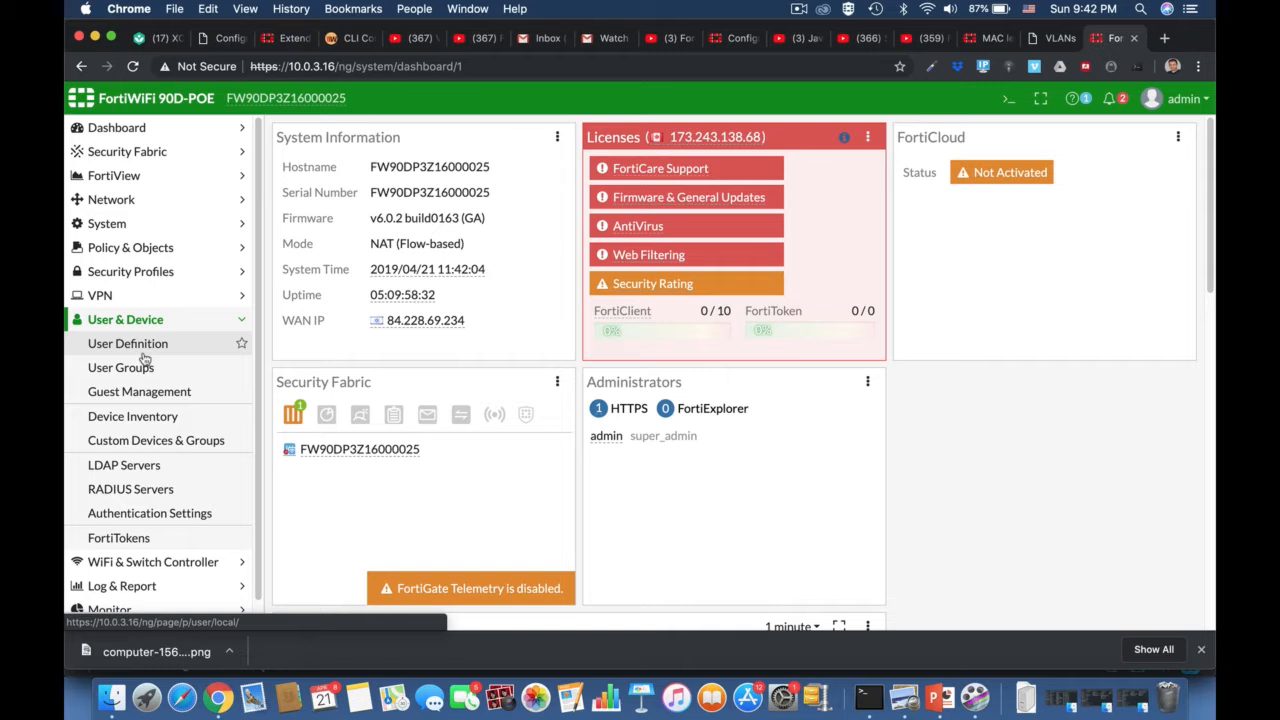
# - Create and submit a new Local User with a username and password through the User Definition wizard
pyautogui.click(140, 345)
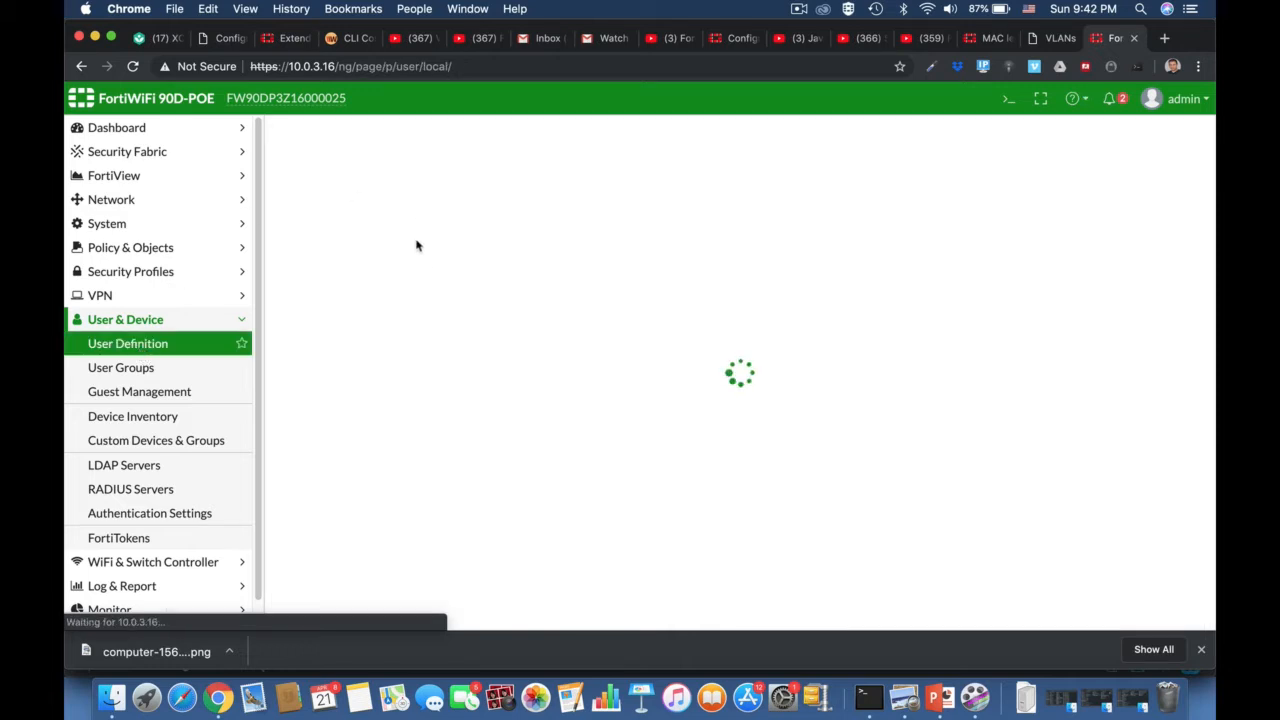
pyautogui.click(343, 135)
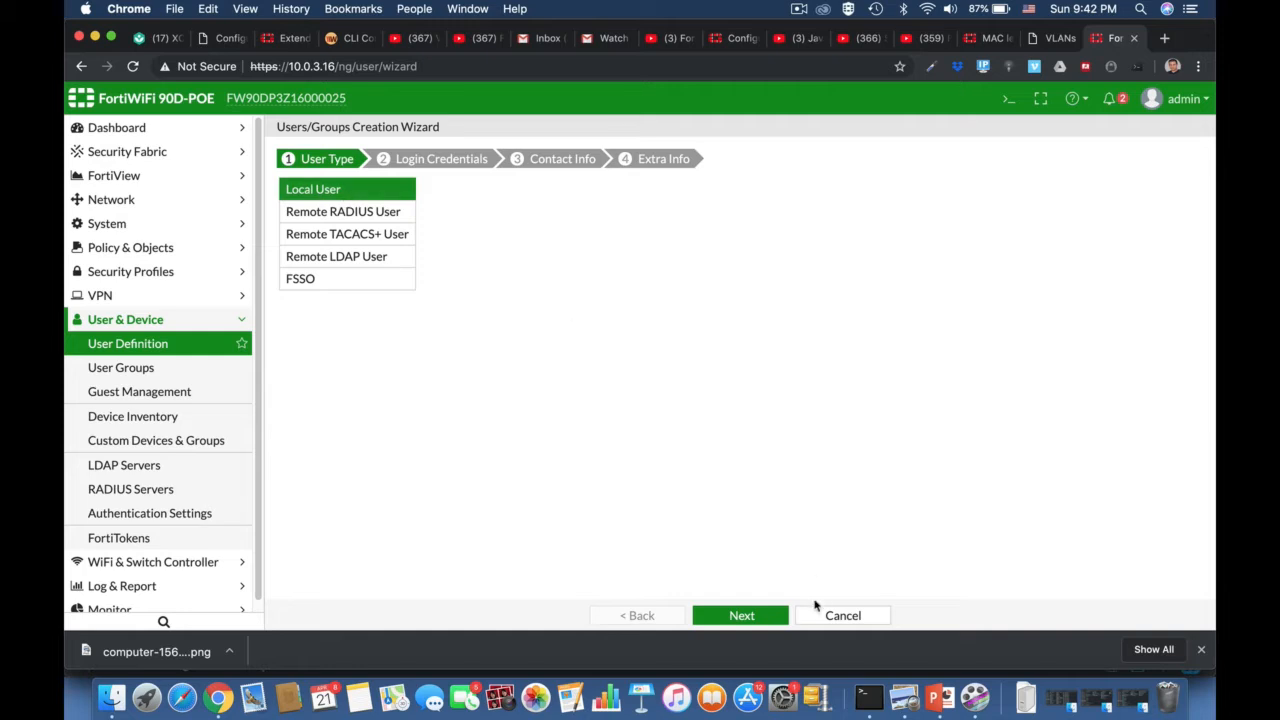
pyautogui.click(741, 614)
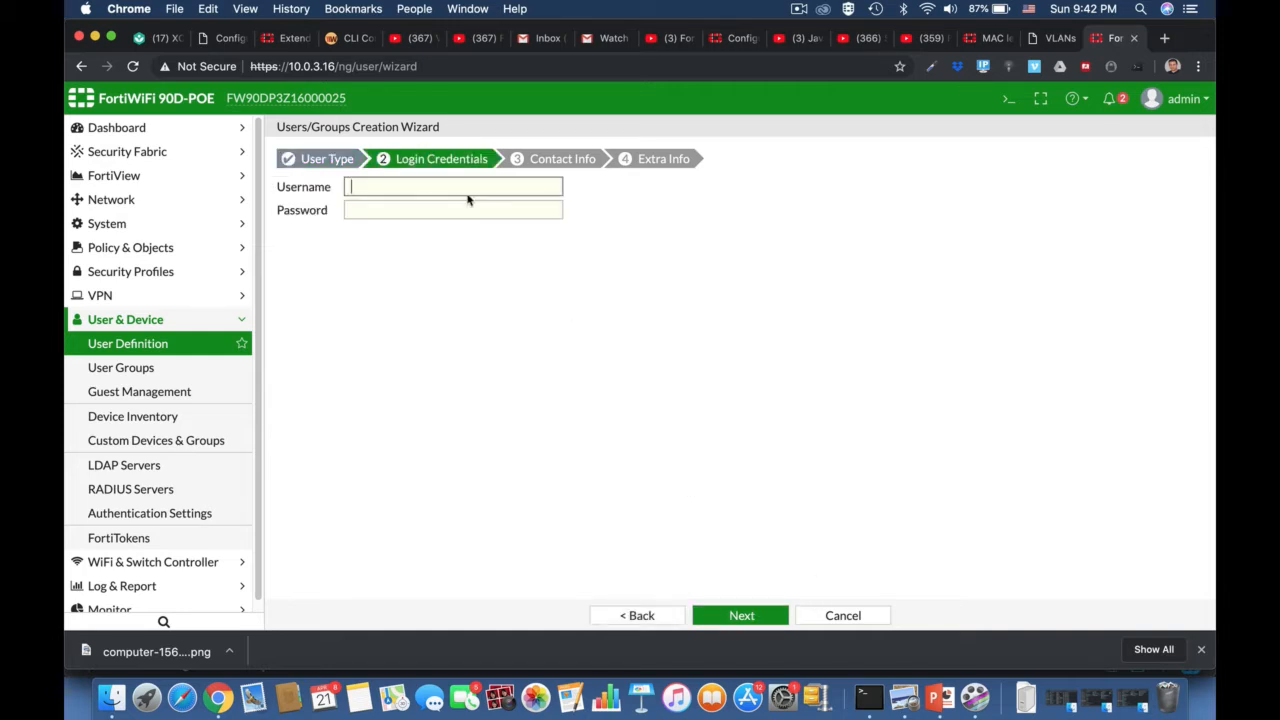
pyautogui.click(481, 207)
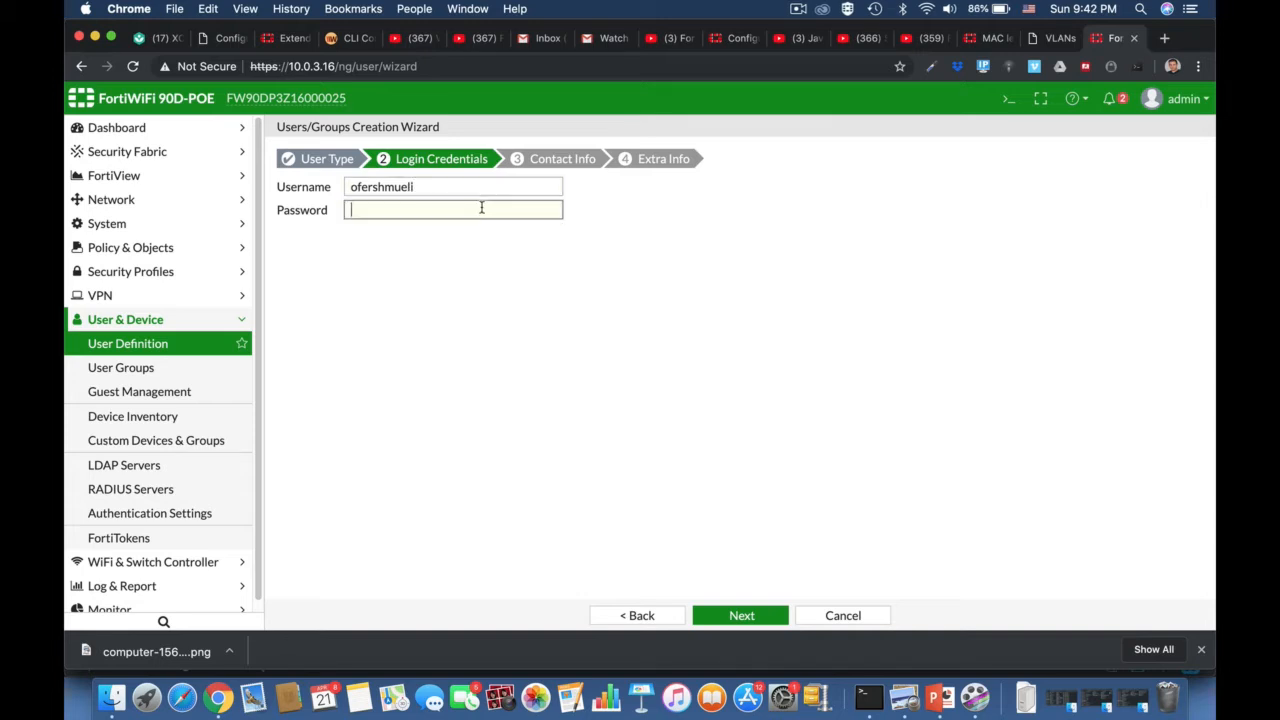
pyautogui.write('••••••••')
pyautogui.click(748, 606)
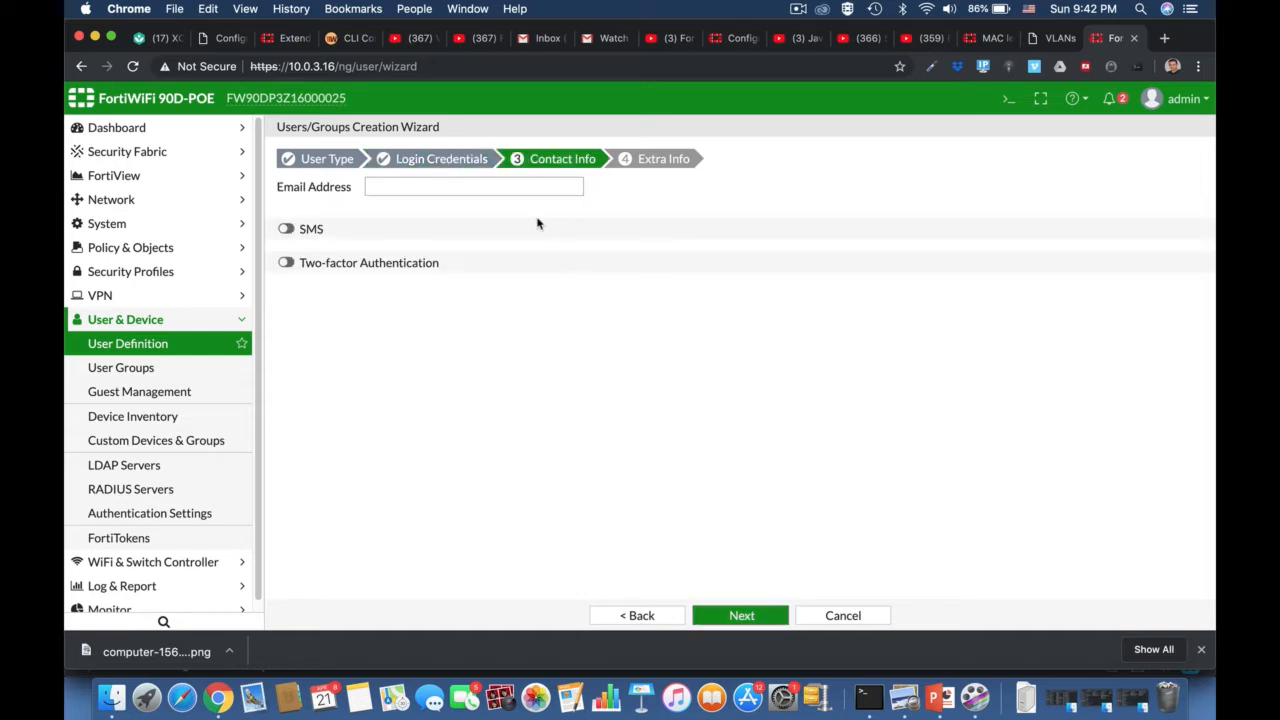
pyautogui.click(746, 617)
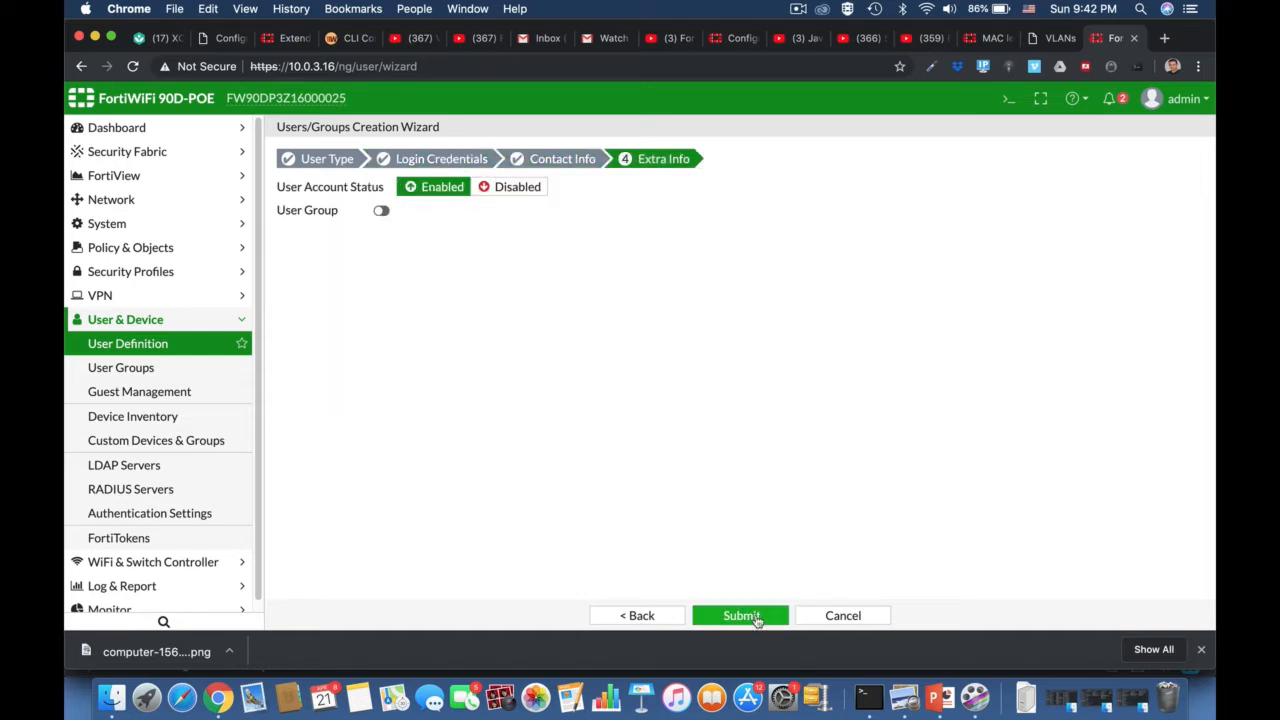
pyautogui.click(752, 618)
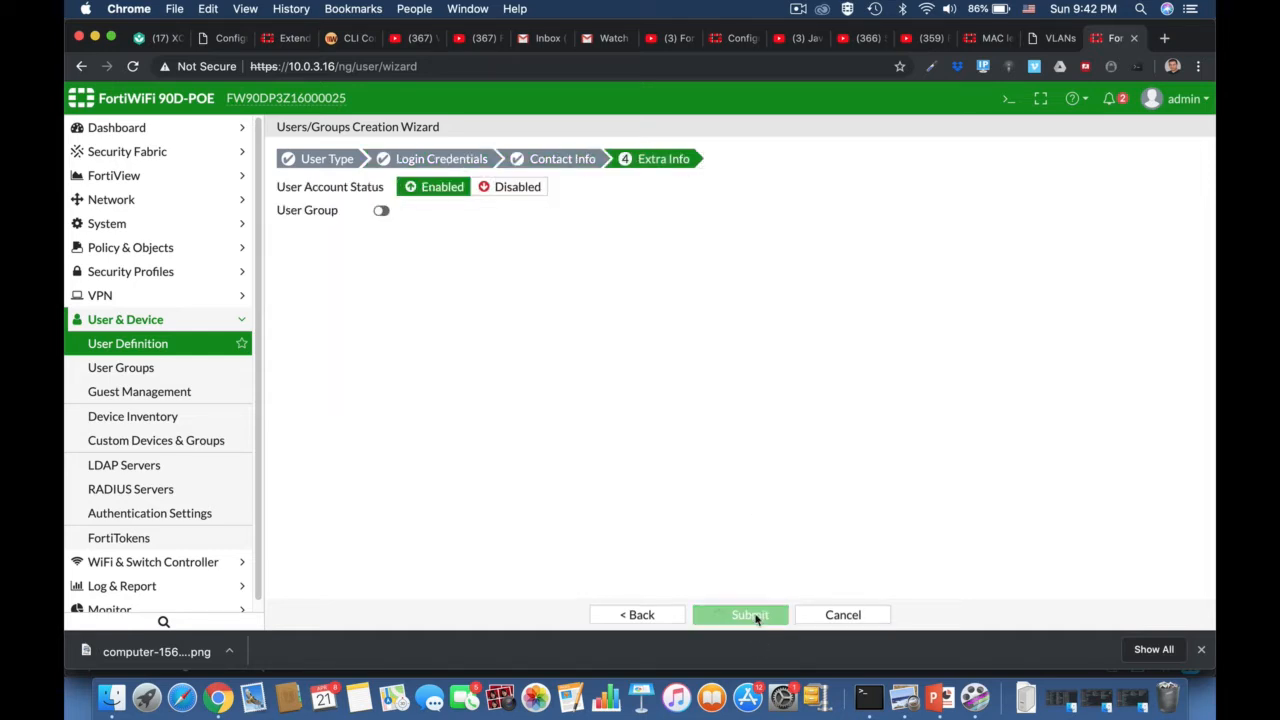
# - Create the Firewall user group 'ssl User_Group' with the new local user as its member
pyautogui.click(118, 370)
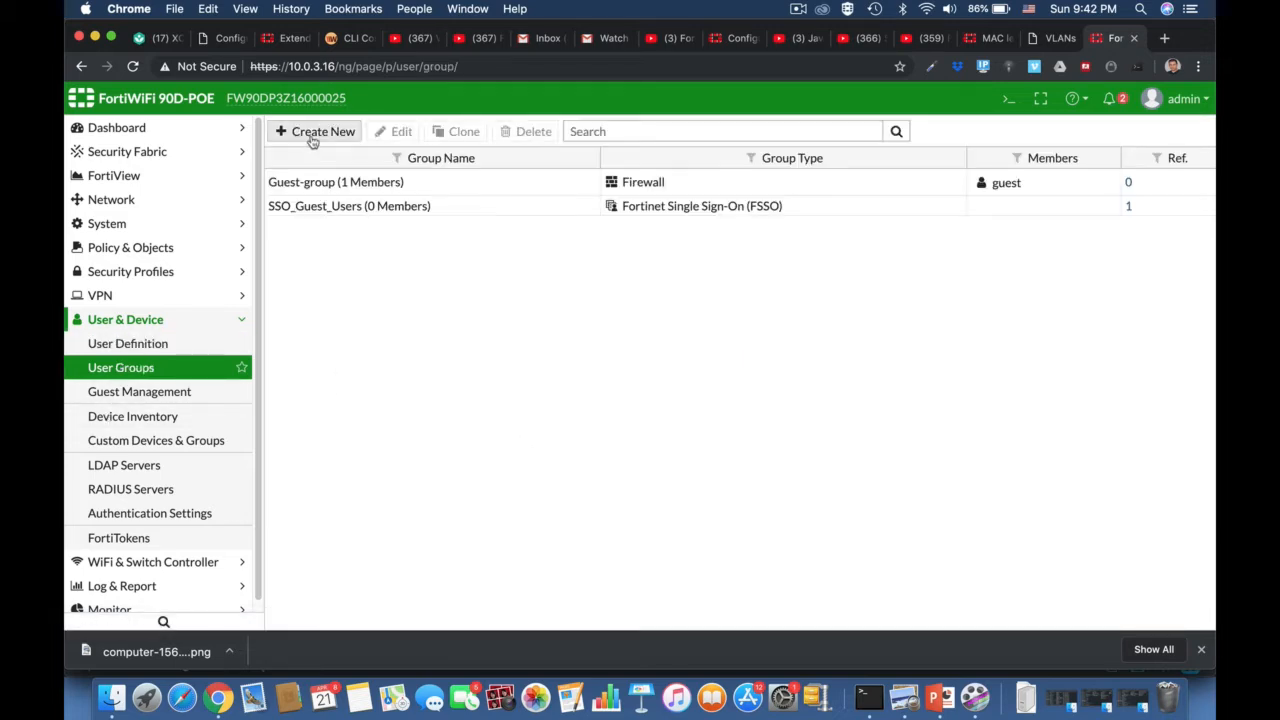
pyautogui.click(309, 132)
pyautogui.click(380, 166)
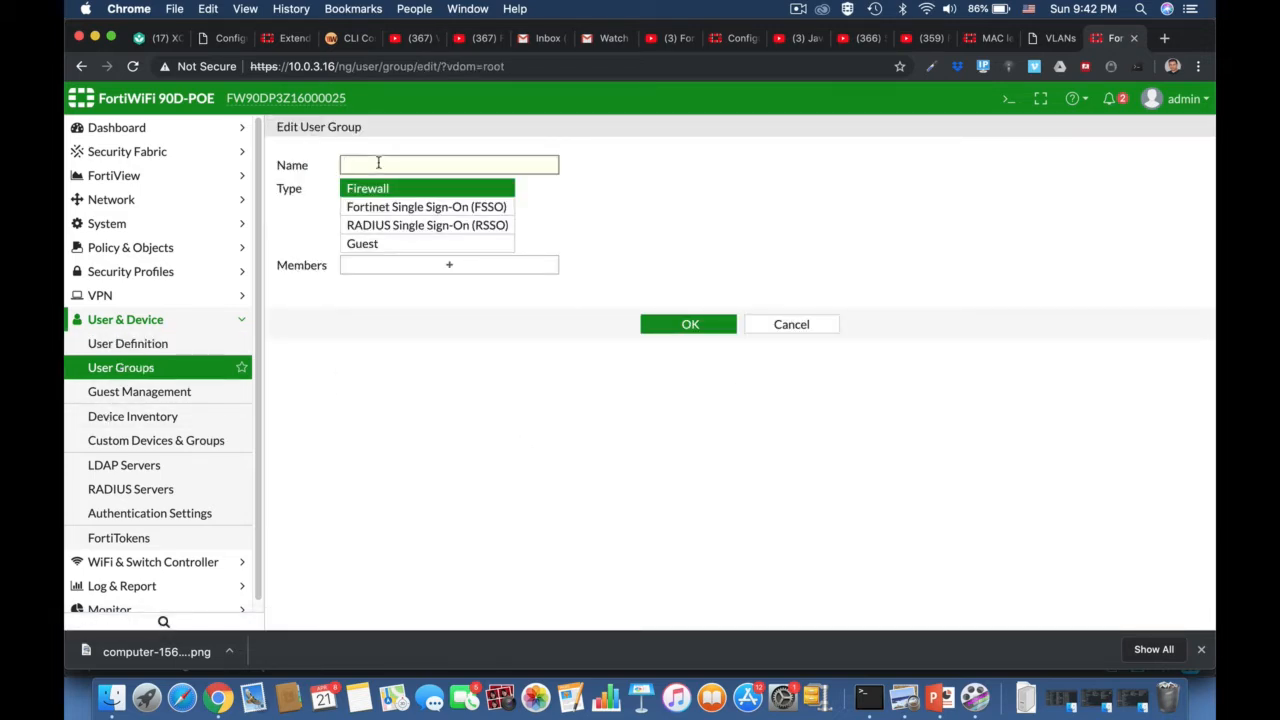
pyautogui.write('ssl User_group')
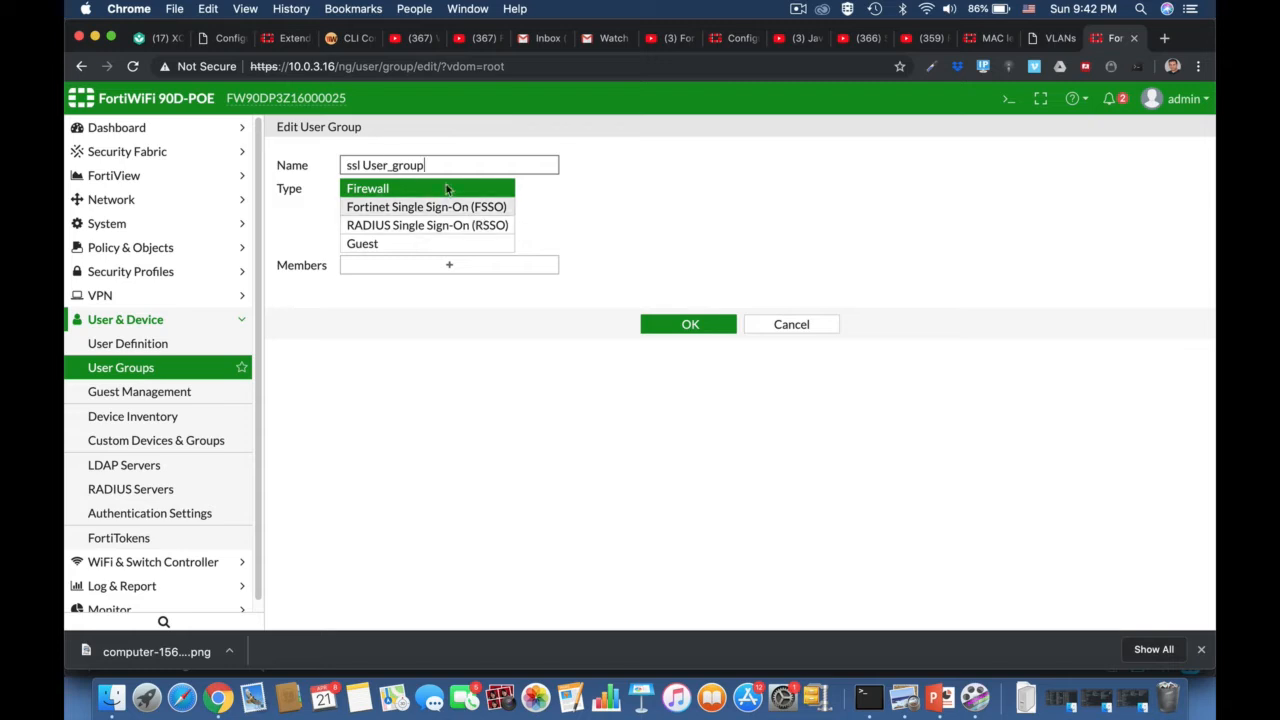
pyautogui.click(393, 167)
pyautogui.press('Delete')
pyautogui.write('G')
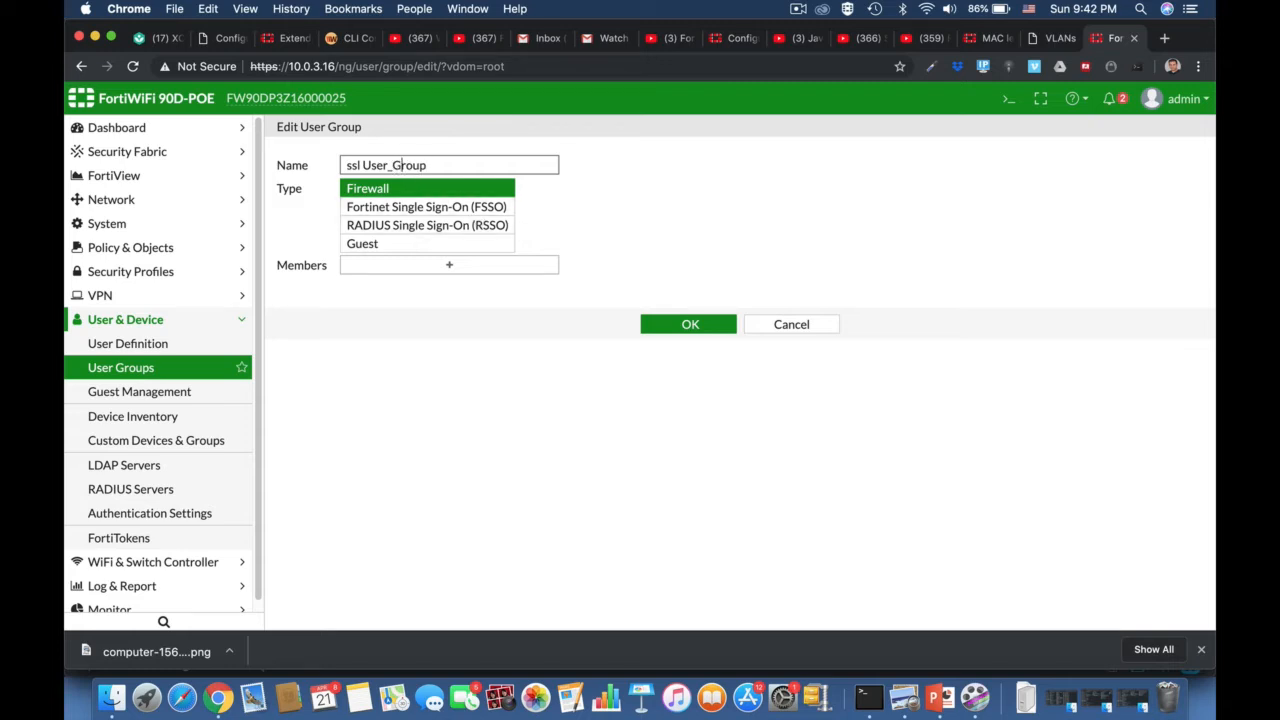
pyautogui.click(486, 278)
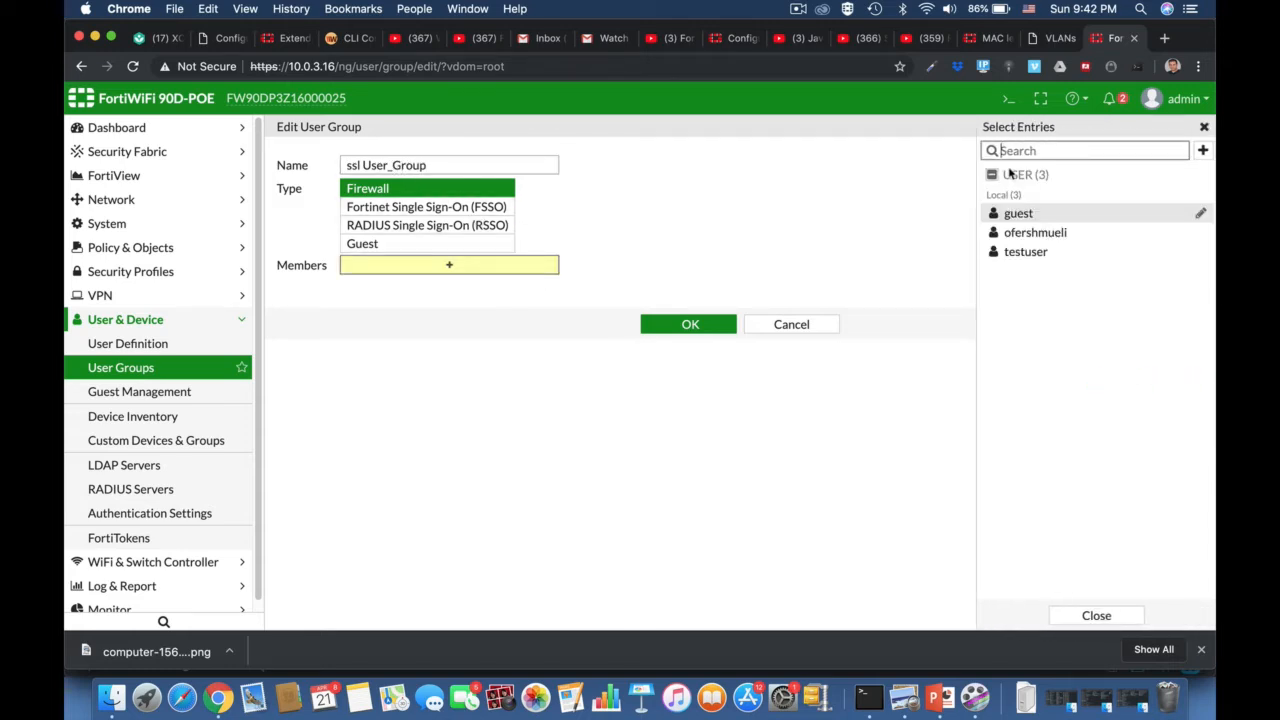
pyautogui.click(1033, 232)
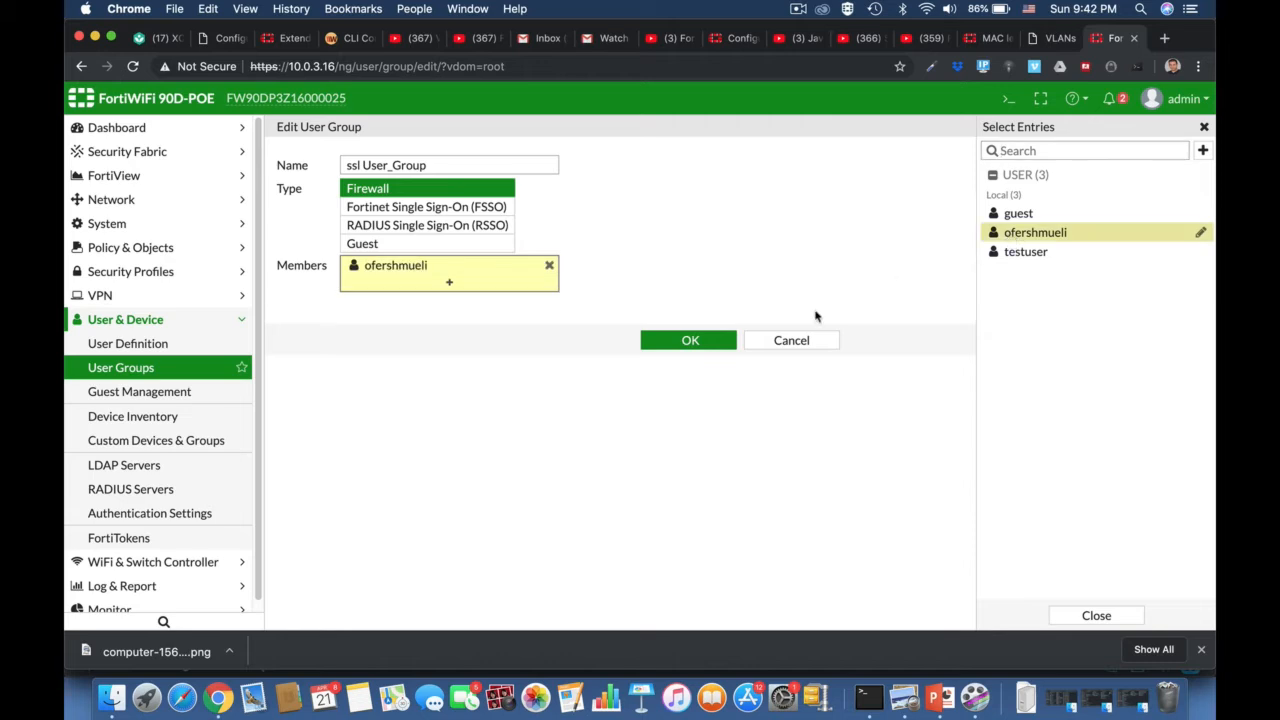
pyautogui.click(710, 342)
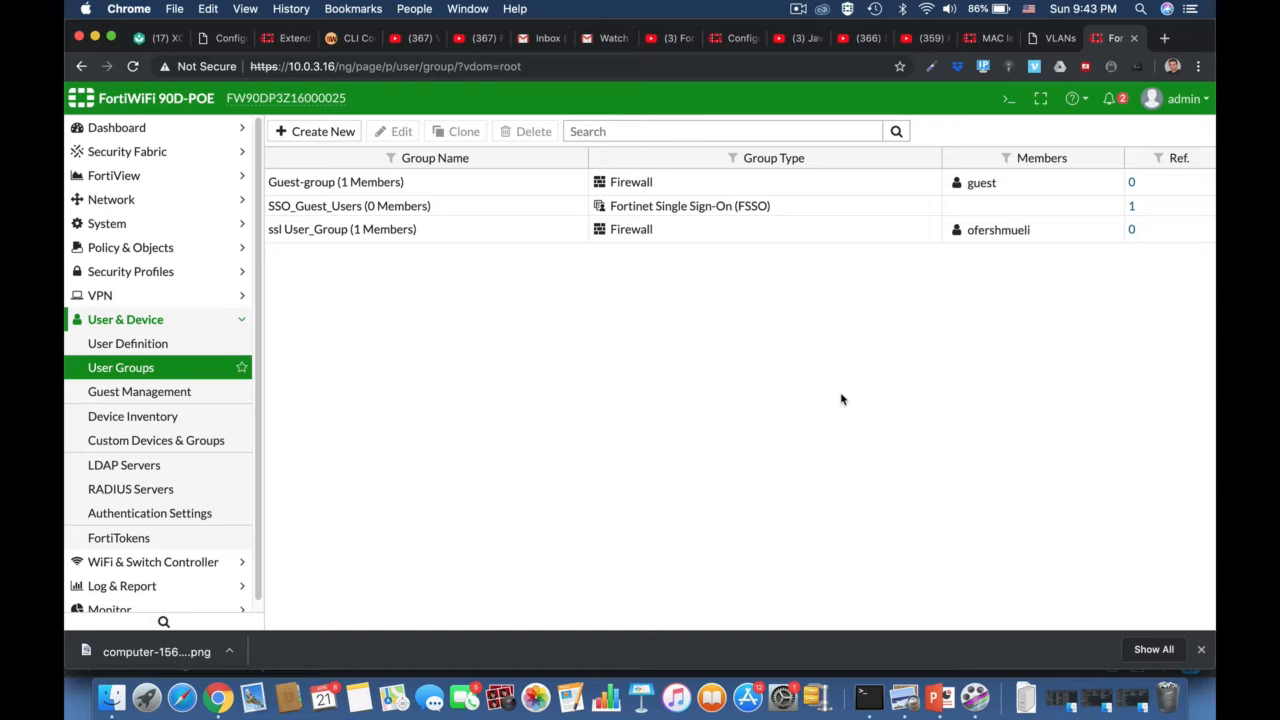
# - Open the CLI console and enter the 'config vpn ssl settings' context
pyautogui.click(1009, 98)
pyautogui.write('con')
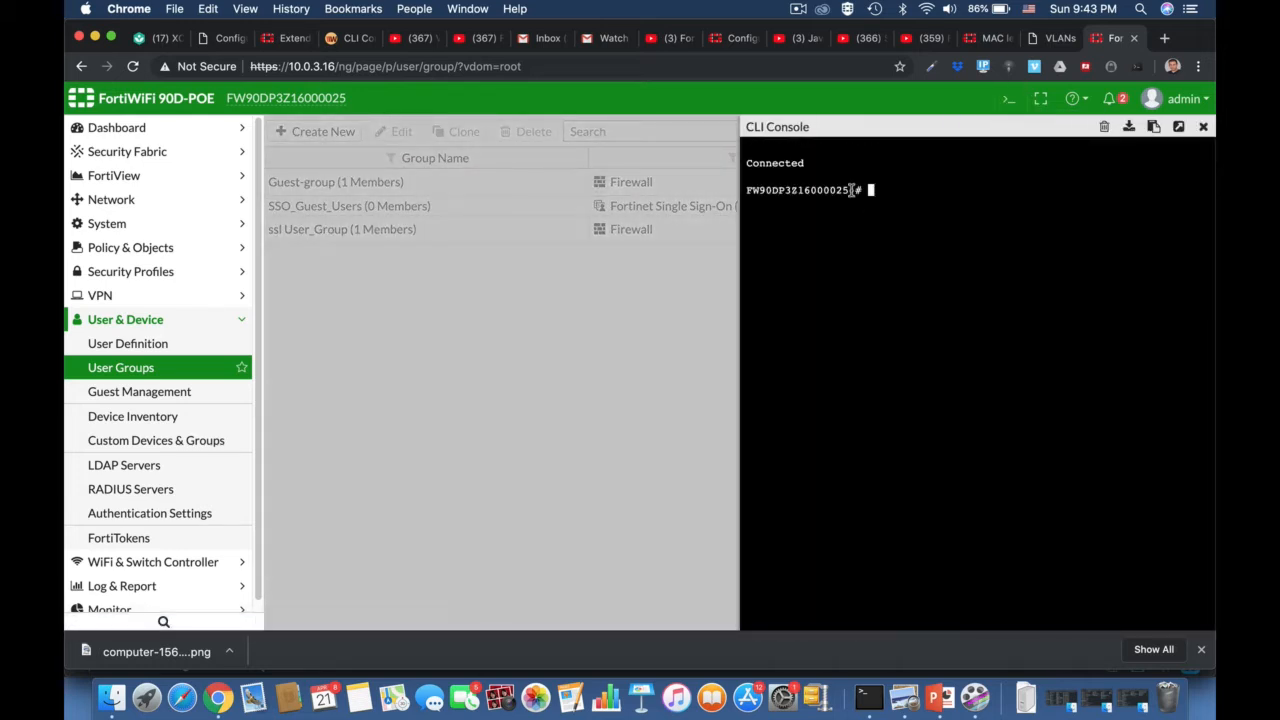
pyautogui.write('fig ')
pyautogui.write('vpn')
pyautogui.write('ss')
pyautogui.press('BackSpace')
pyautogui.press('BackSpace')
pyautogui.press('Tab')
pyautogui.press('Tab')
pyautogui.press('Tab')
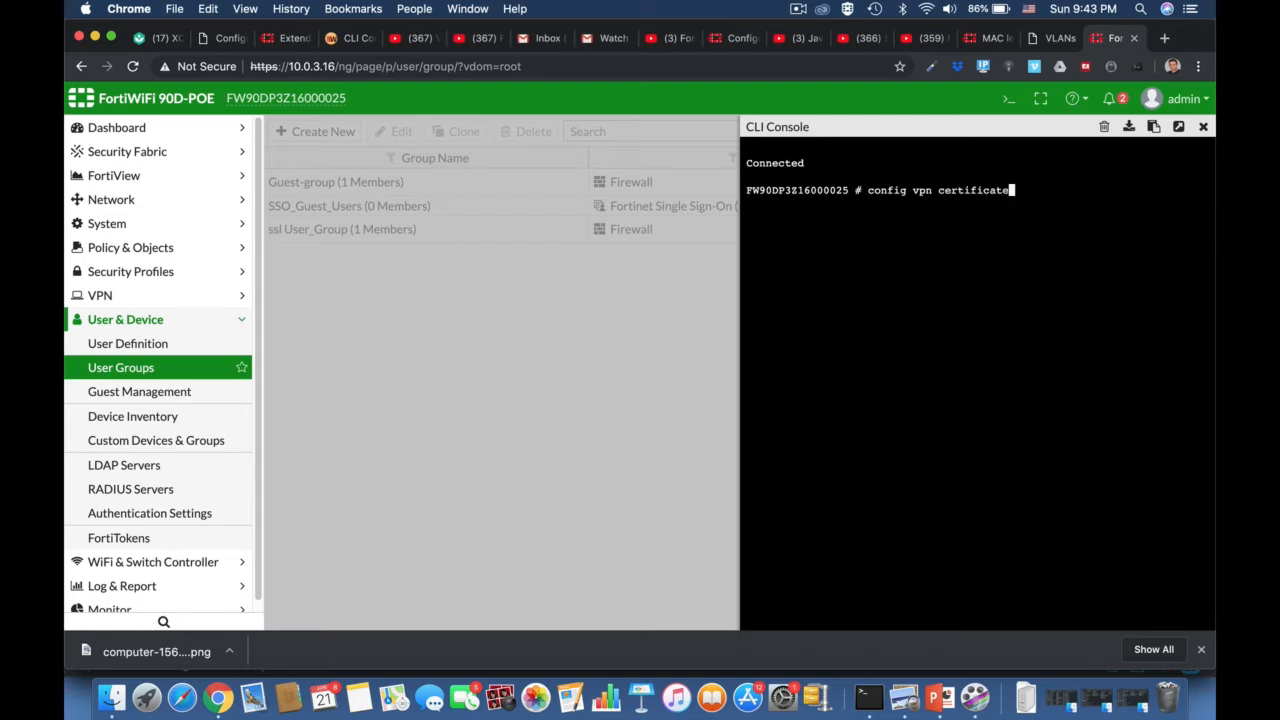
pyautogui.press('Tab')
pyautogui.press('Tab')
pyautogui.press('Tab')
pyautogui.write('se')
pyautogui.press('Tab')
pyautogui.press('Return')
# - Run 'show full' and page through the complete SSL VPN settings output
pyautogui.write('sho')
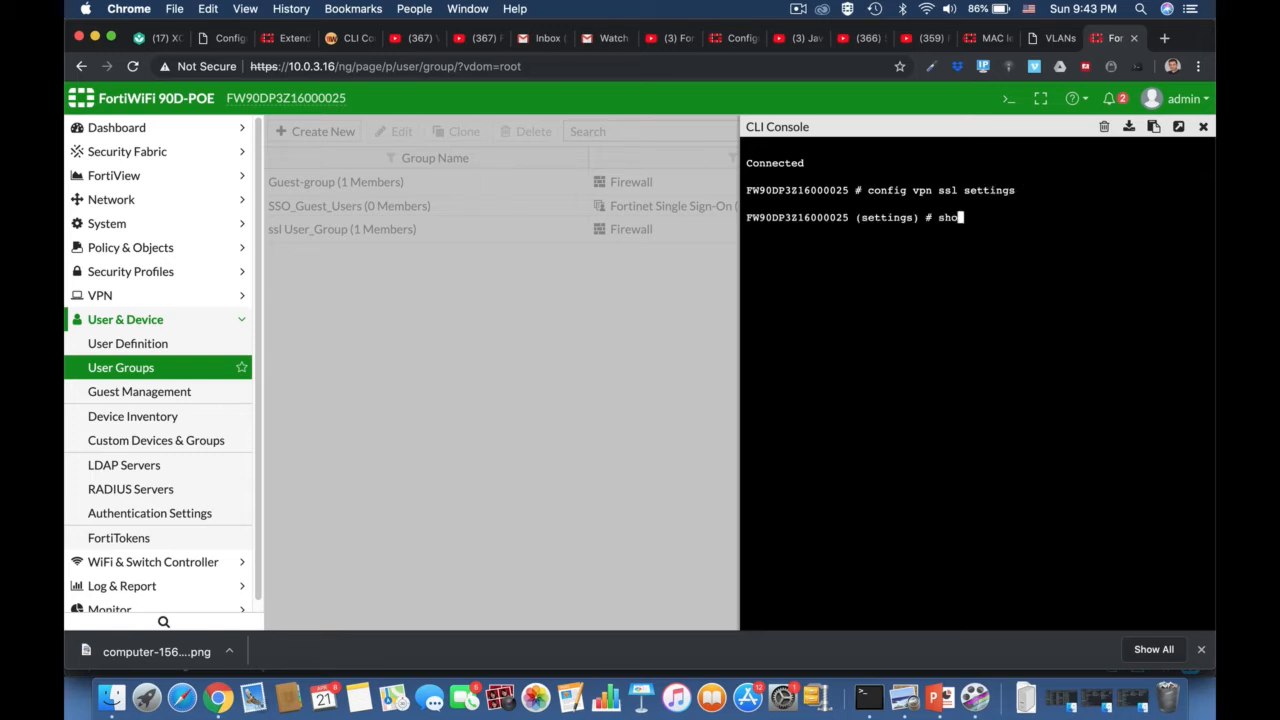
pyautogui.write('w full')
pyautogui.press('Return')
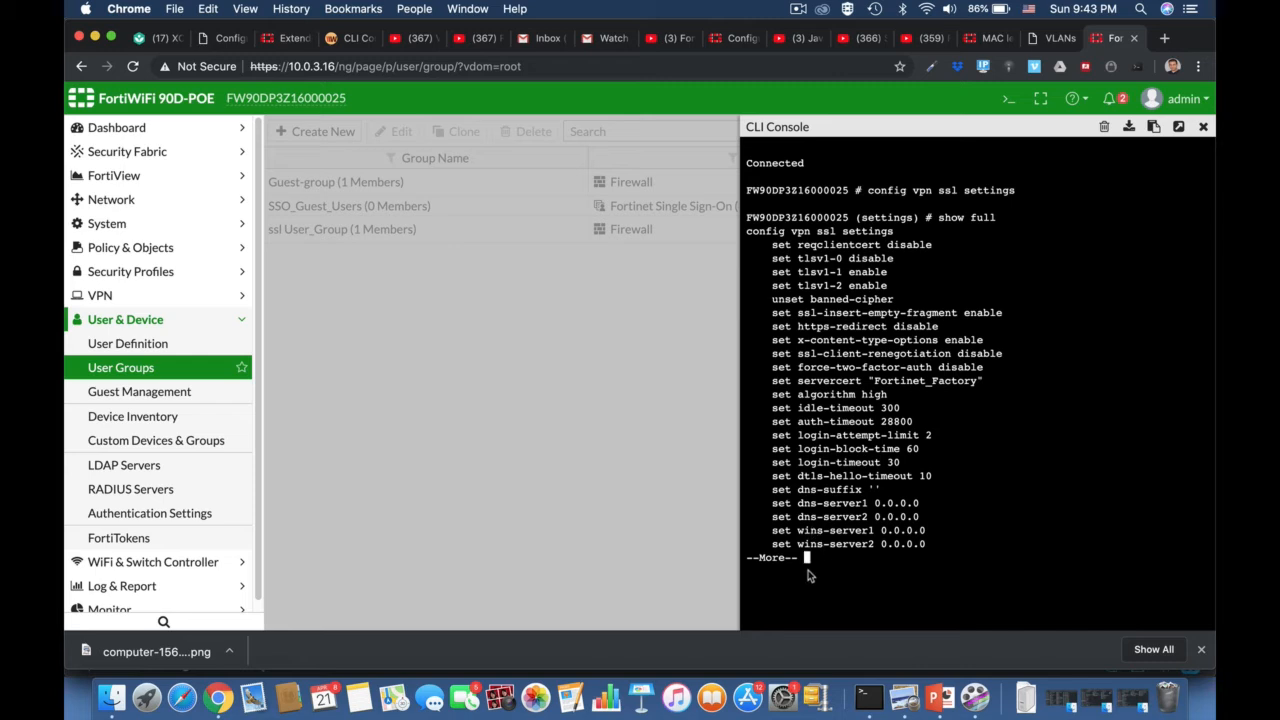
pyautogui.press('Return')
pyautogui.press('Return')
pyautogui.press('Return')
pyautogui.press('Return')
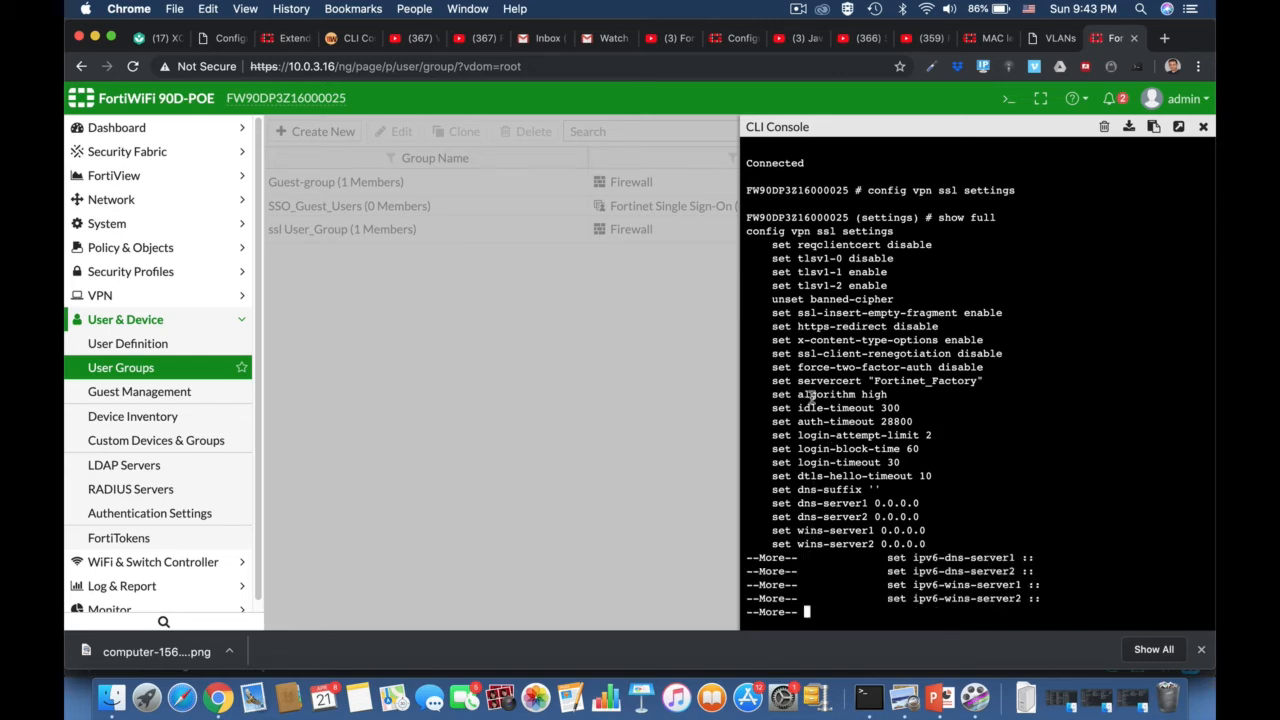
pyautogui.press('Return')
pyautogui.press('Return')
pyautogui.press('Return')
pyautogui.press('Return')
pyautogui.press('Return')
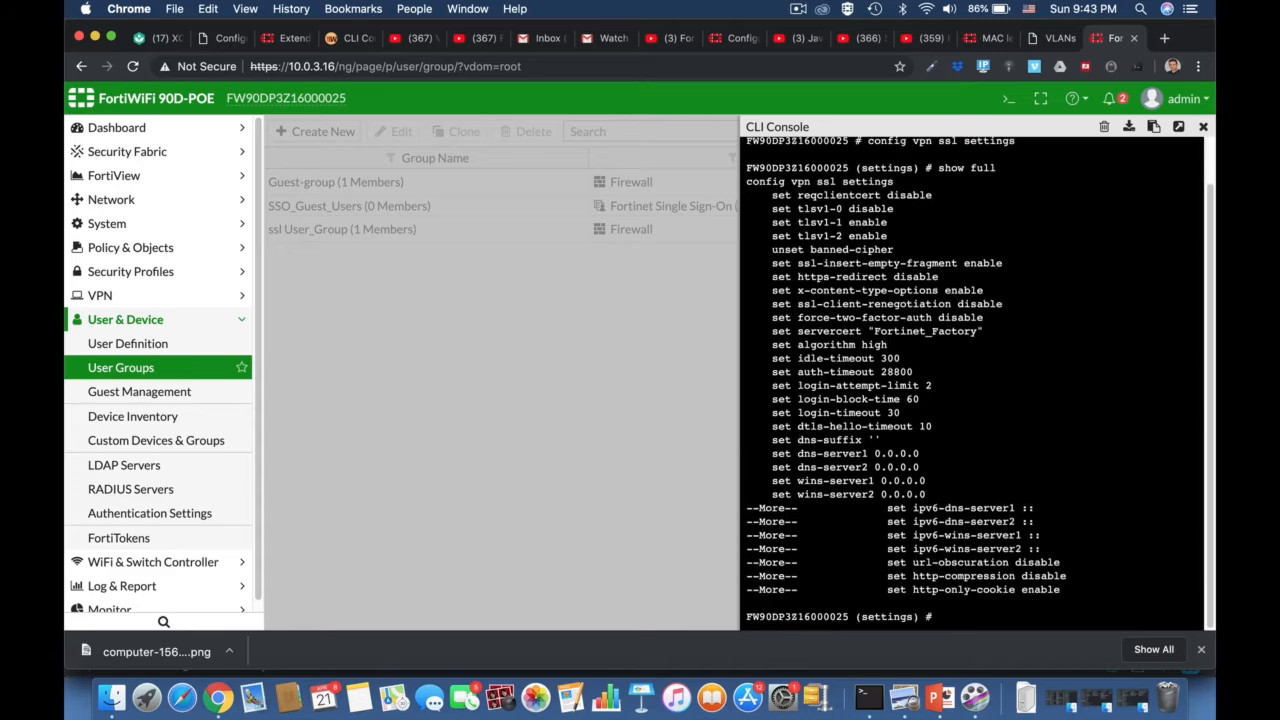
# - Apply 'set algorithm high' for SSL VPN, after trying medium and low, then close the console
pyautogui.write('set algorithm')
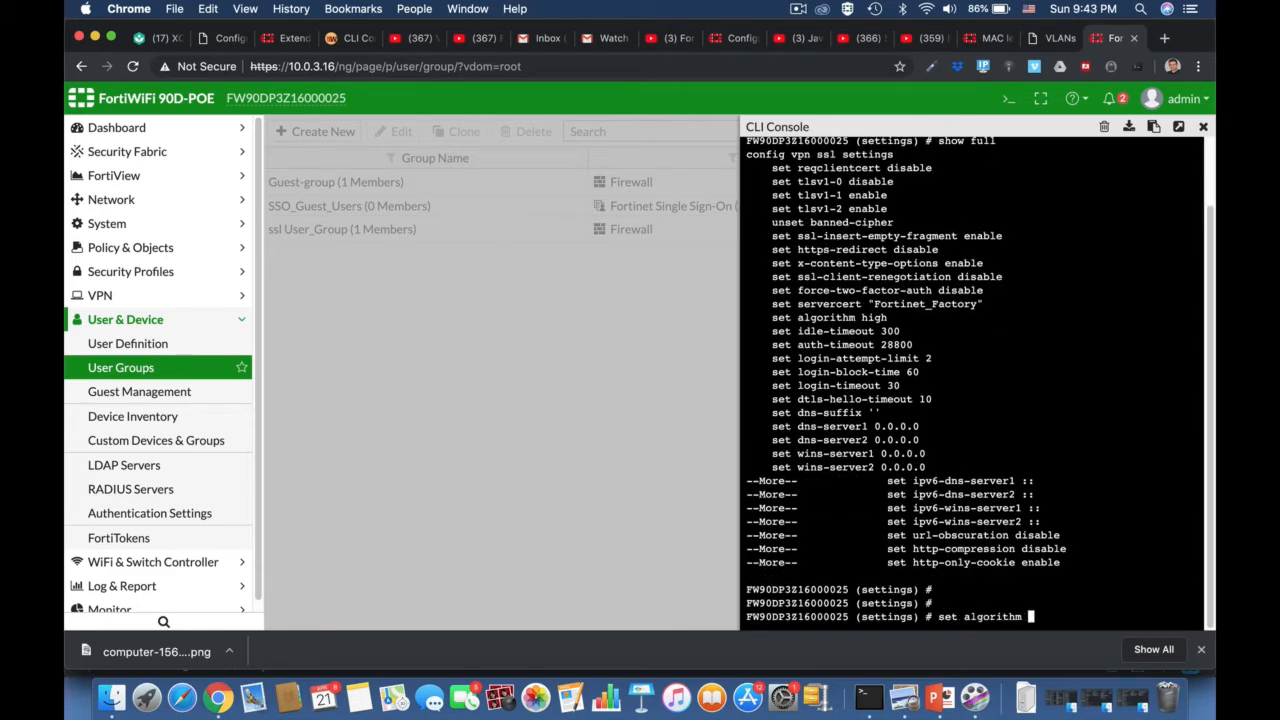
pyautogui.write(' high')
pyautogui.press('BackSpace')
pyautogui.press('BackSpace')
pyautogui.press('BackSpace')
pyautogui.press('BackSpace')
pyautogui.write('medium')
pyautogui.press('BackSpace')
pyautogui.press('BackSpace')
pyautogui.press('BackSpace')
pyautogui.press('BackSpace')
pyautogui.press('BackSpace')
pyautogui.press('BackSpace')
pyautogui.write('low')
pyautogui.press('BackSpace')
pyautogui.press('BackSpace')
pyautogui.press('BackSpace')
pyautogui.write('high')
pyautogui.press('Return')
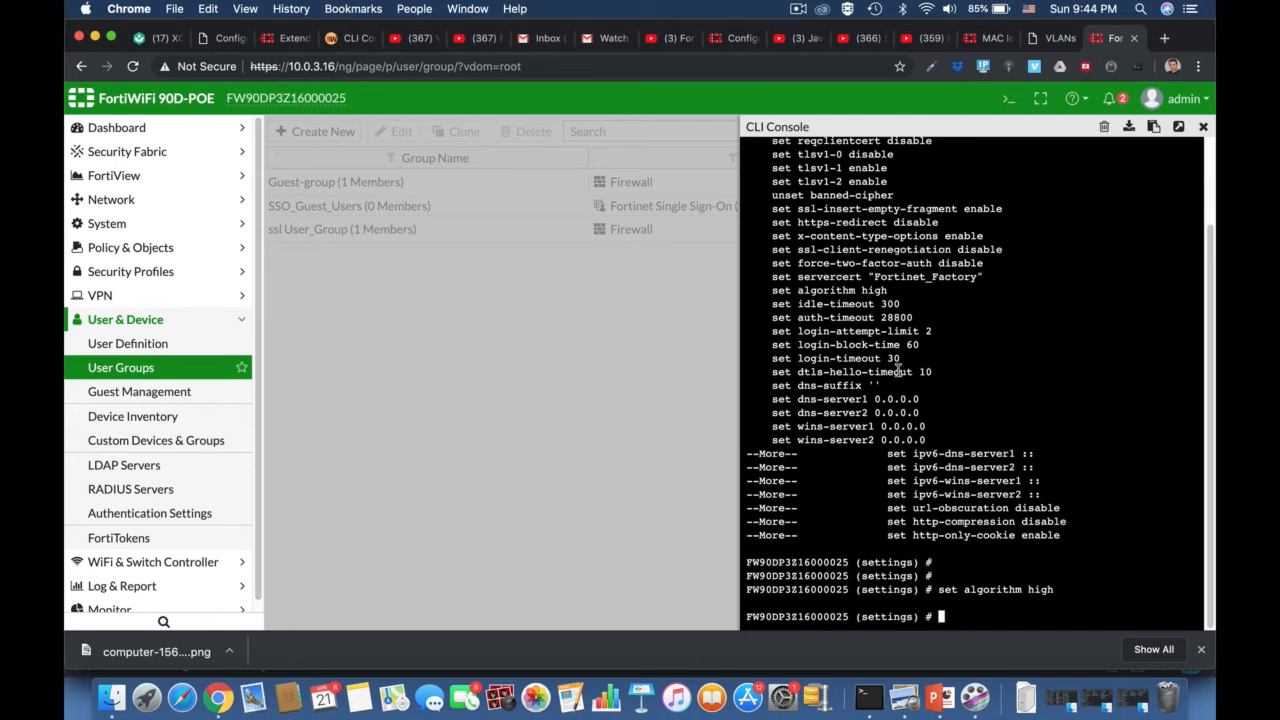
pyautogui.click(1202, 128)
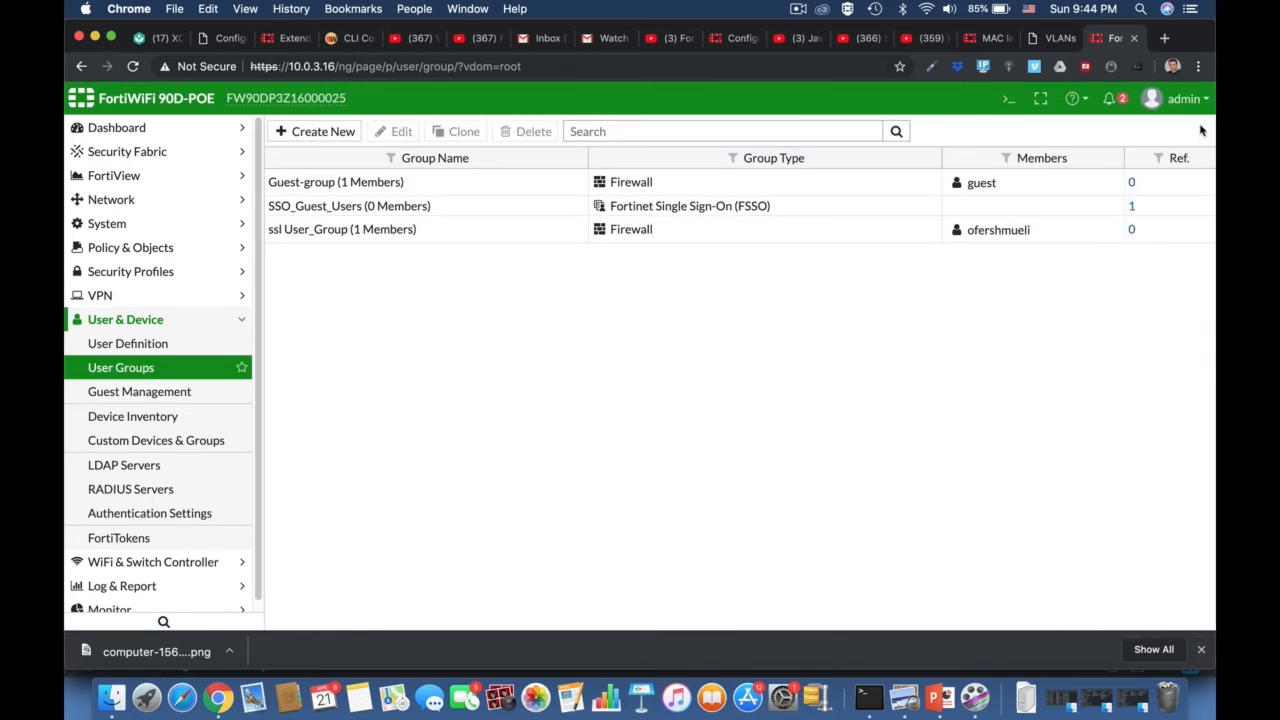
# - Navigate to VPN > SSL-VPN Portals
pyautogui.click(798, 8)
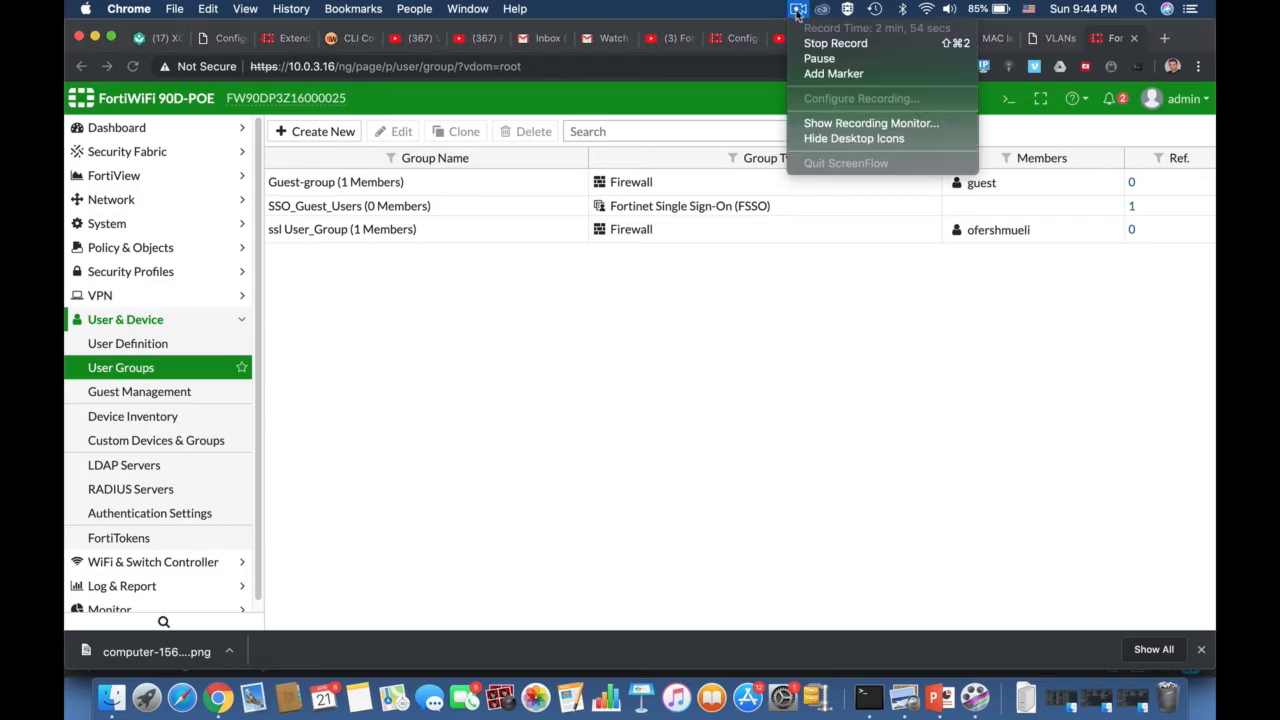
pyautogui.click(818, 58)
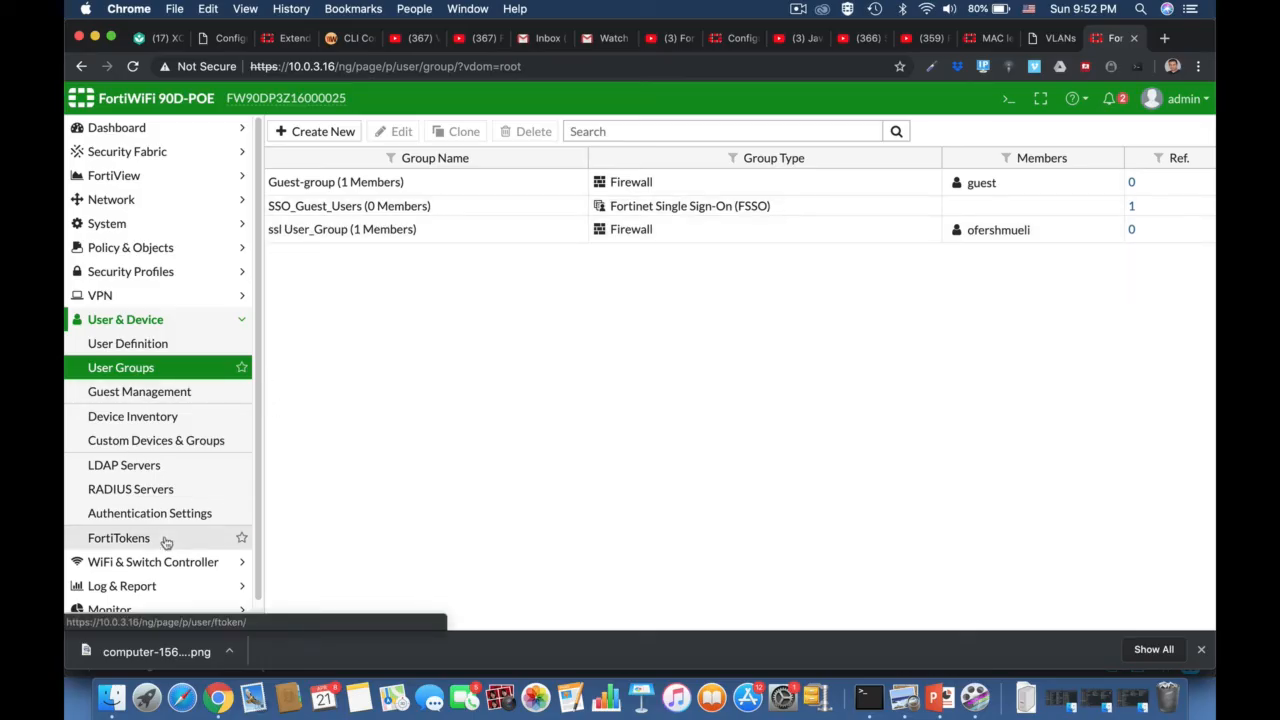
pyautogui.scroll(-1, 166, 542)
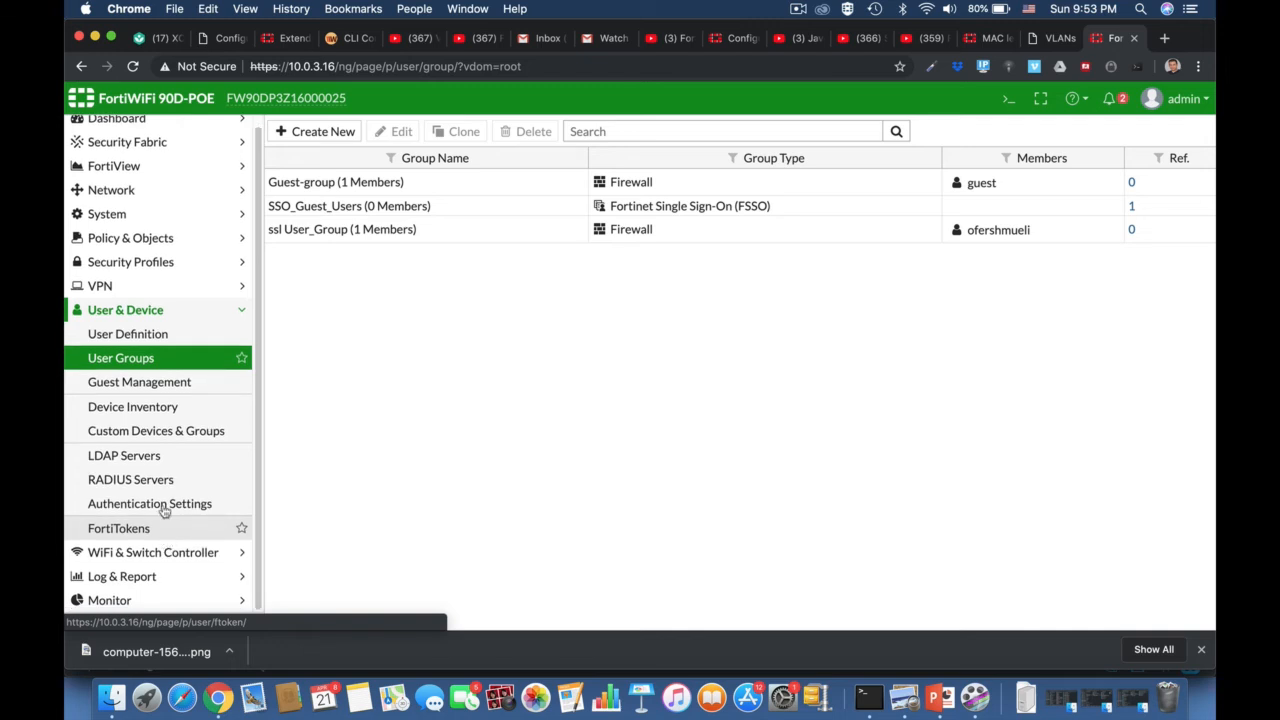
pyautogui.click(104, 288)
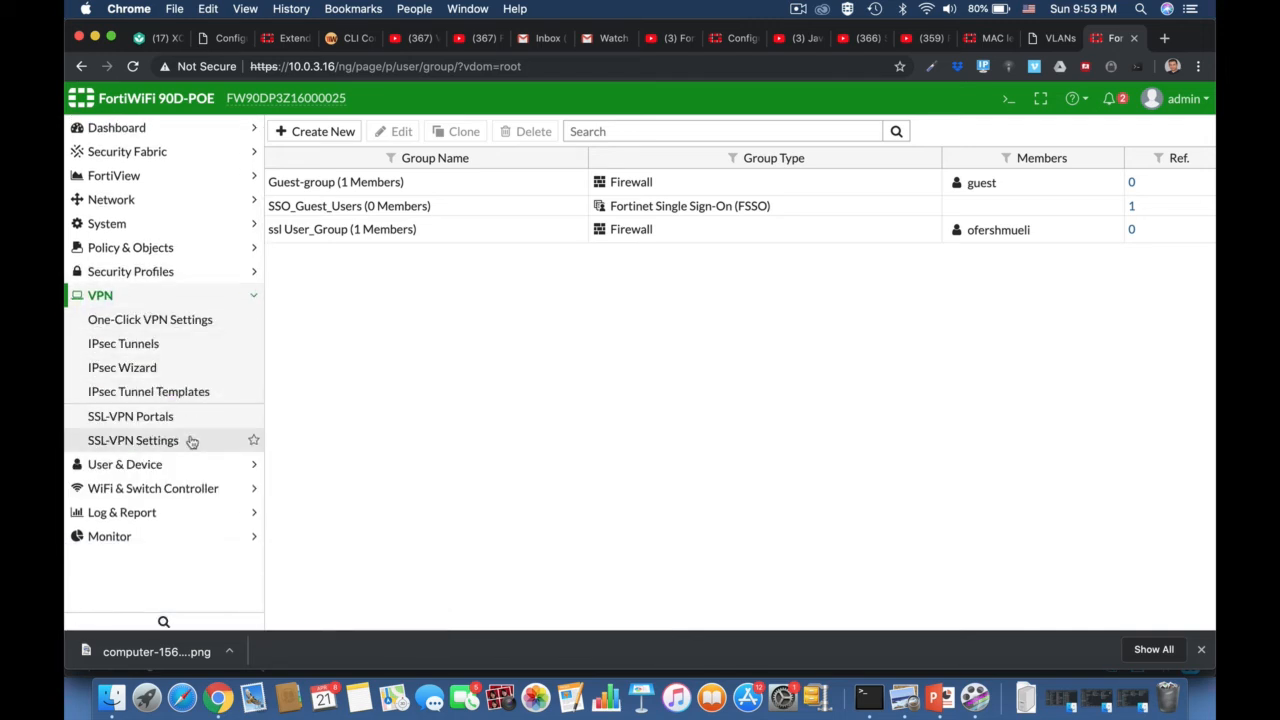
pyautogui.click(155, 420)
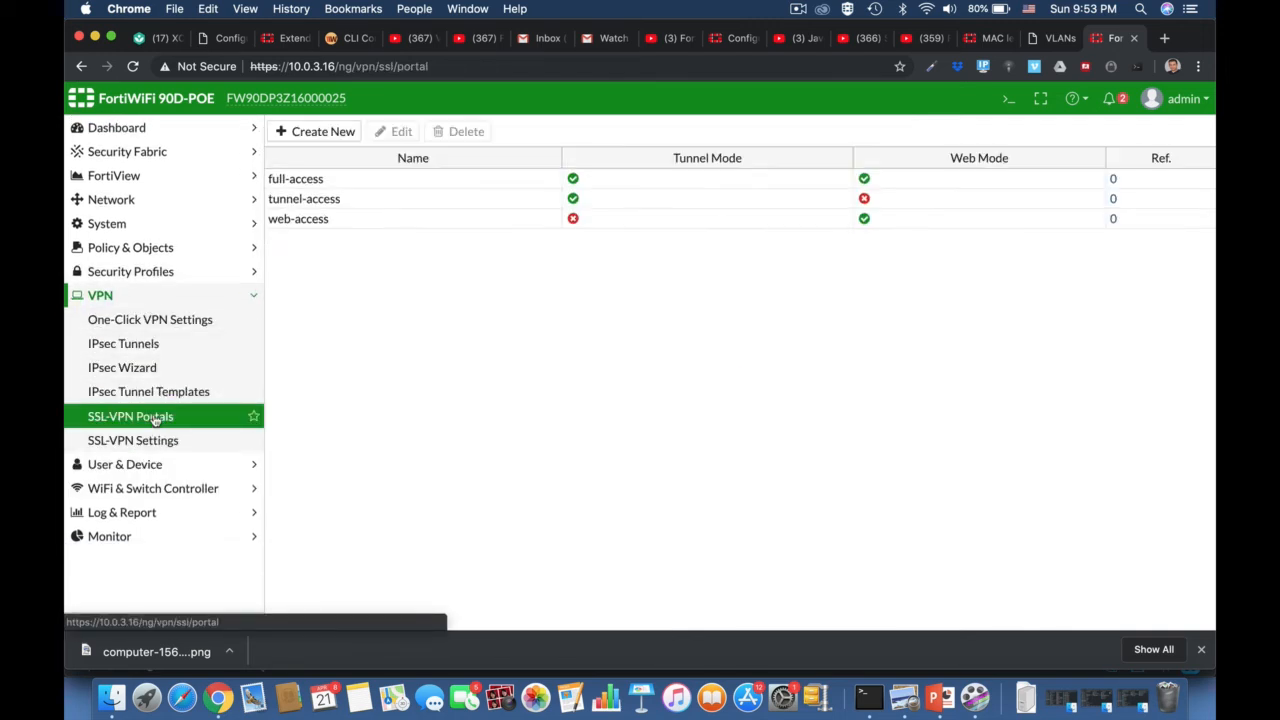
# - Review the full-access and tunnel-access portal settings, cancelling without changes
pyautogui.click(332, 179)
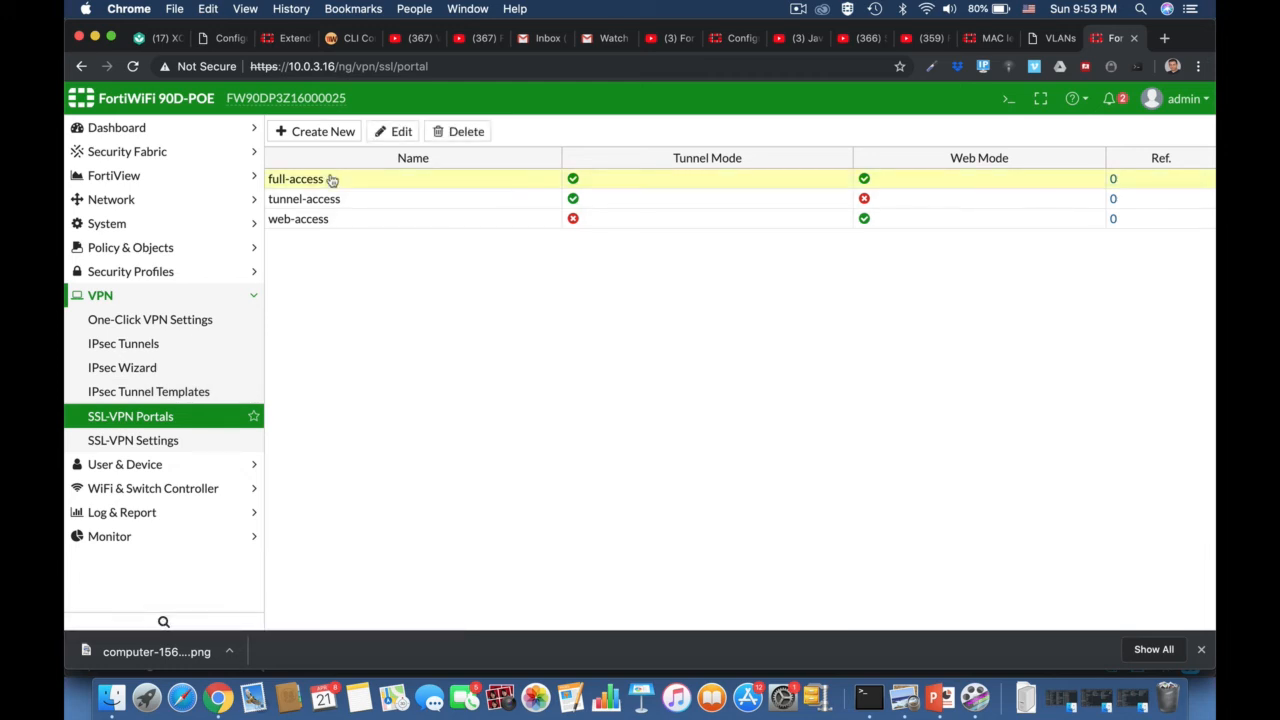
pyautogui.click(398, 132)
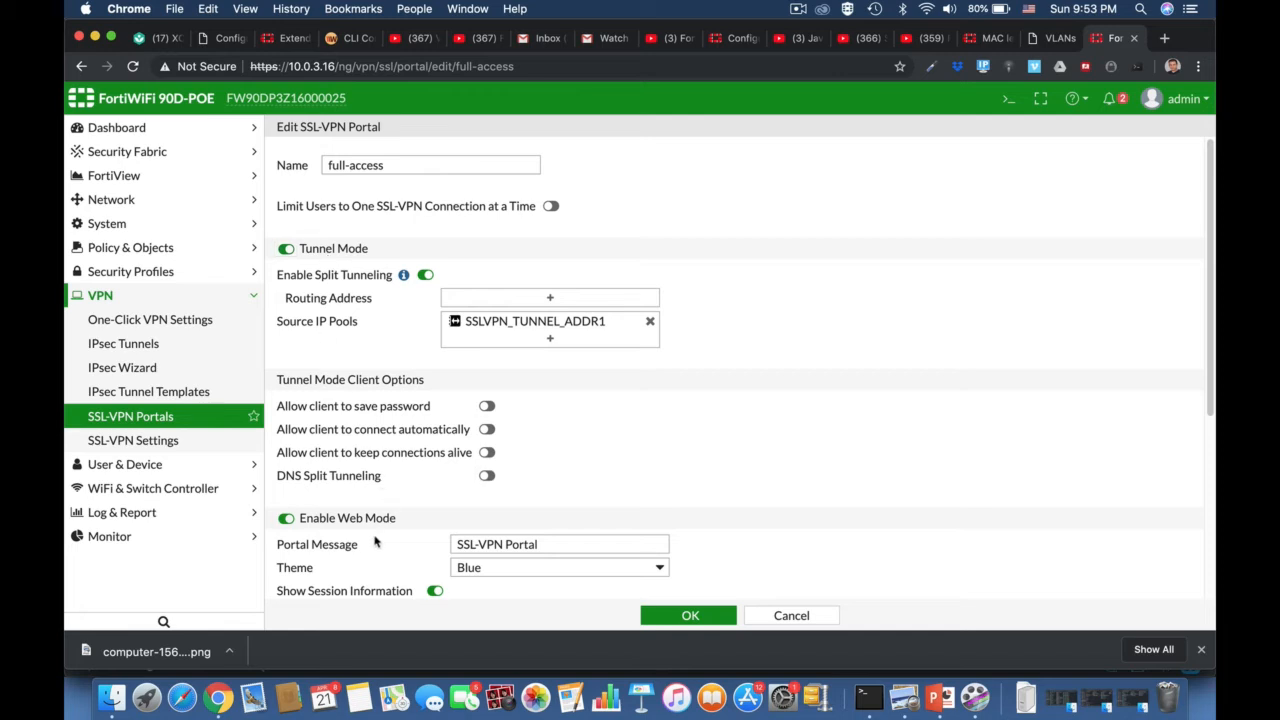
pyautogui.click(791, 615)
pyautogui.click(345, 199)
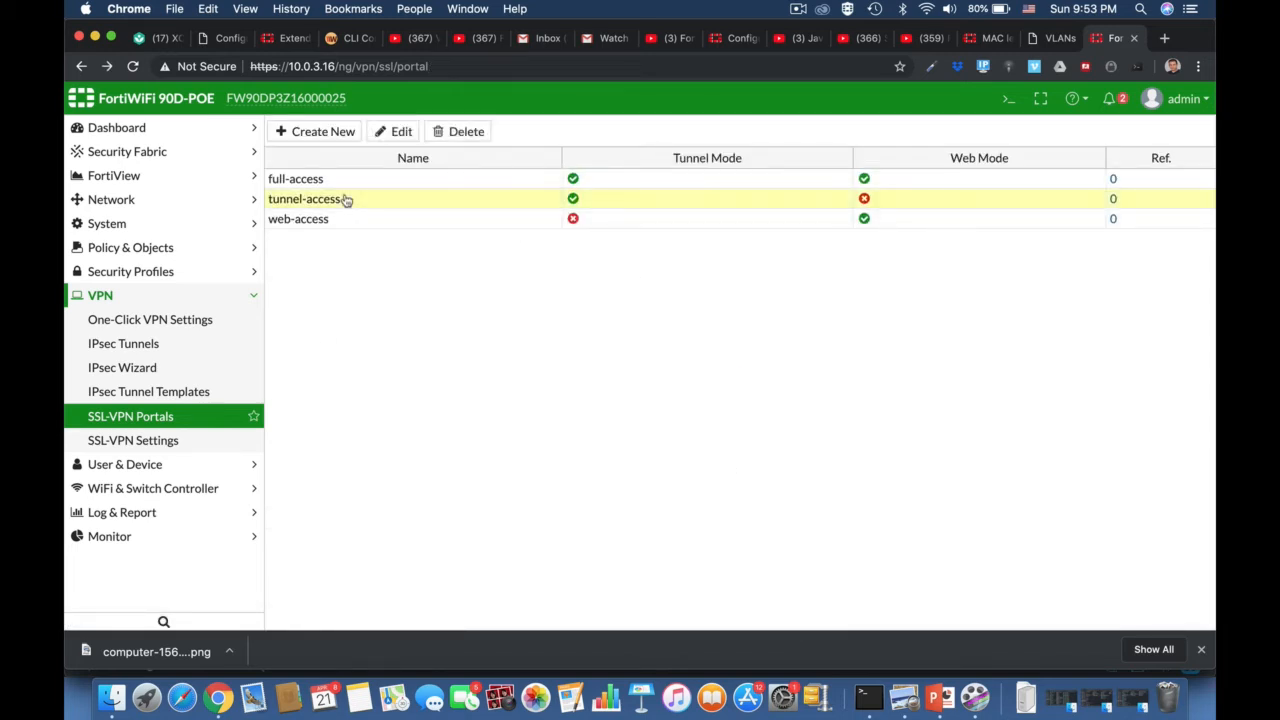
pyautogui.click(403, 139)
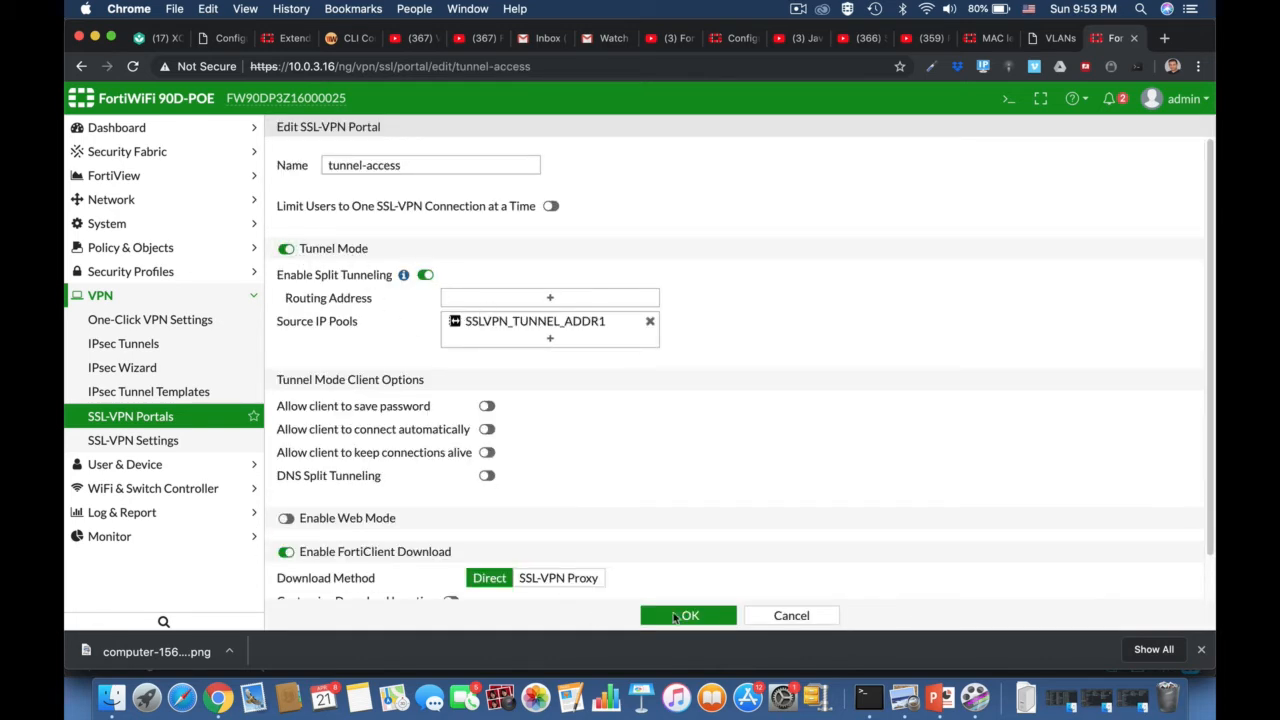
pyautogui.click(778, 620)
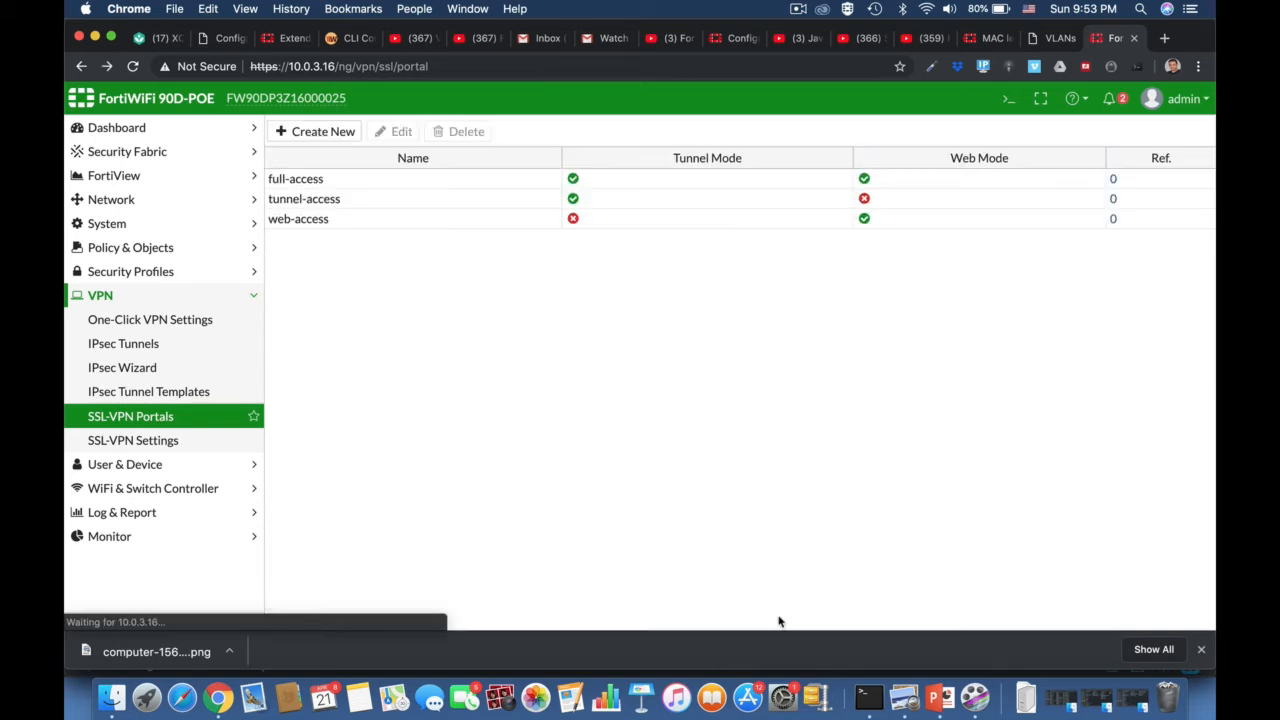
# - Review the web-access portal without changes, then select the full-access portal
pyautogui.click(300, 220)
pyautogui.click(400, 131)
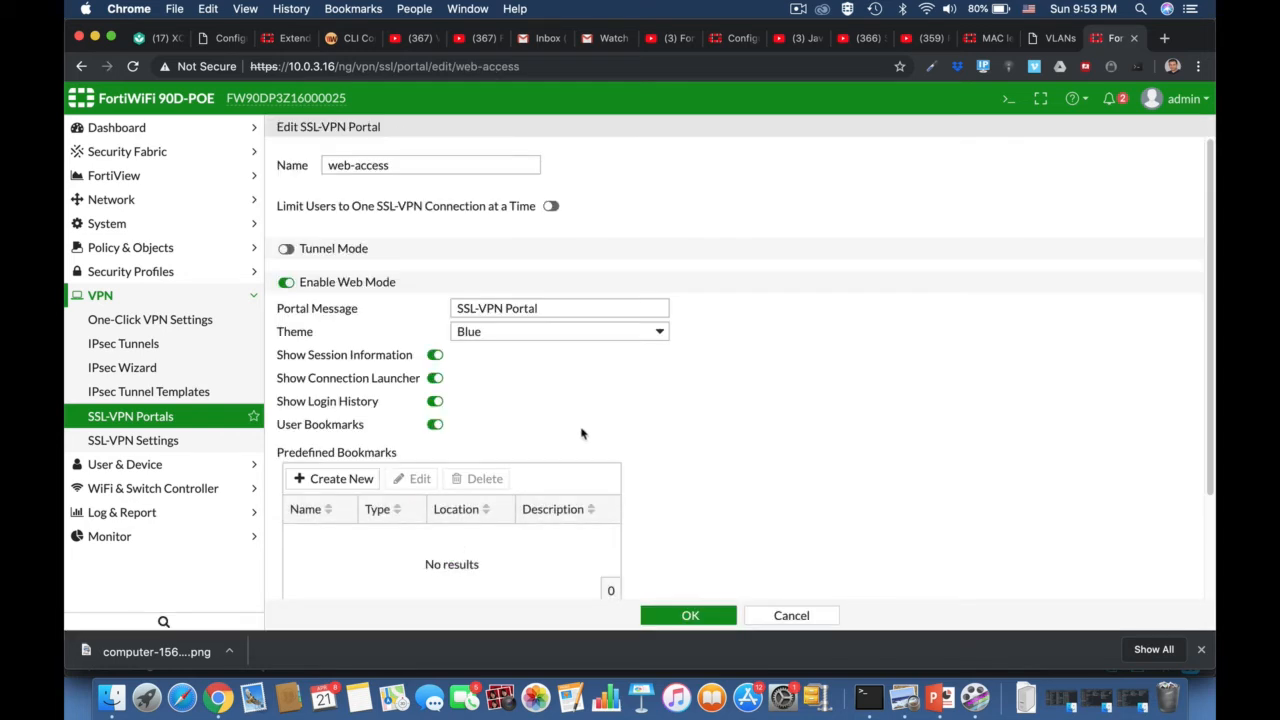
pyautogui.click(780, 616)
pyautogui.click(302, 182)
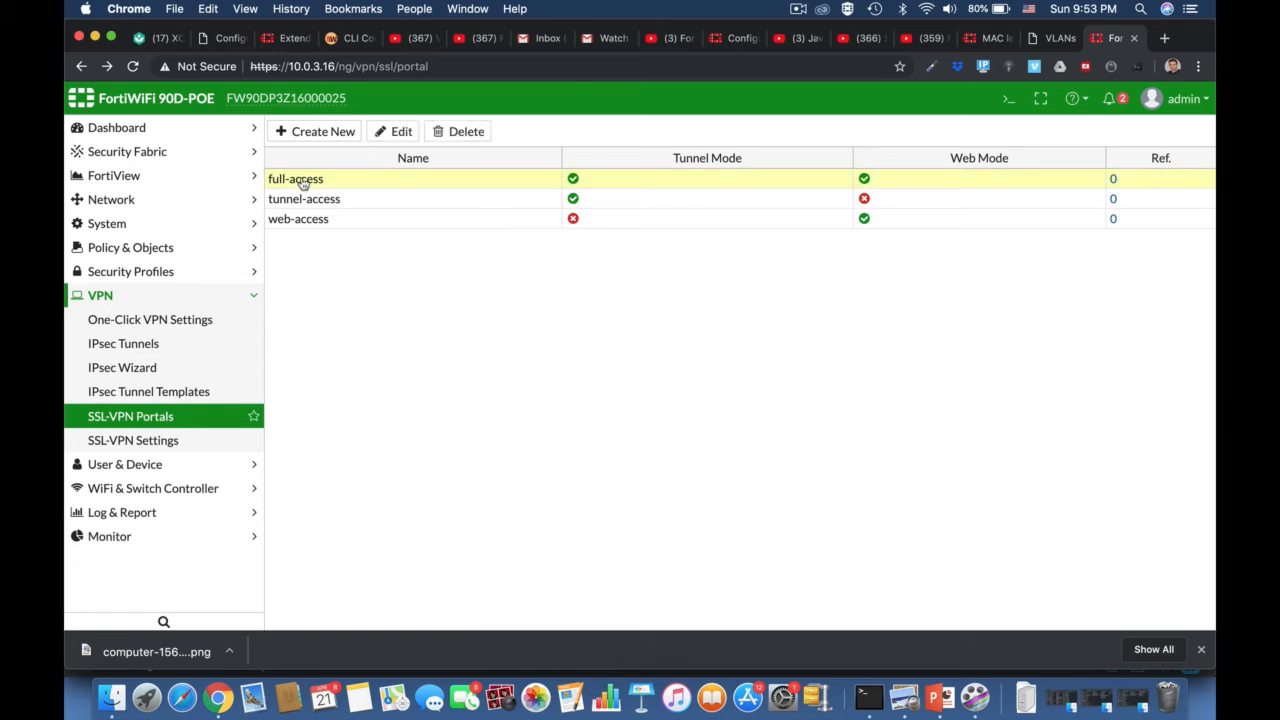
# - Edit full-access, switch split tunneling off, and show the SSLVPN_TUNNEL_ADDR1 Source IP Pools choice
pyautogui.click(401, 134)
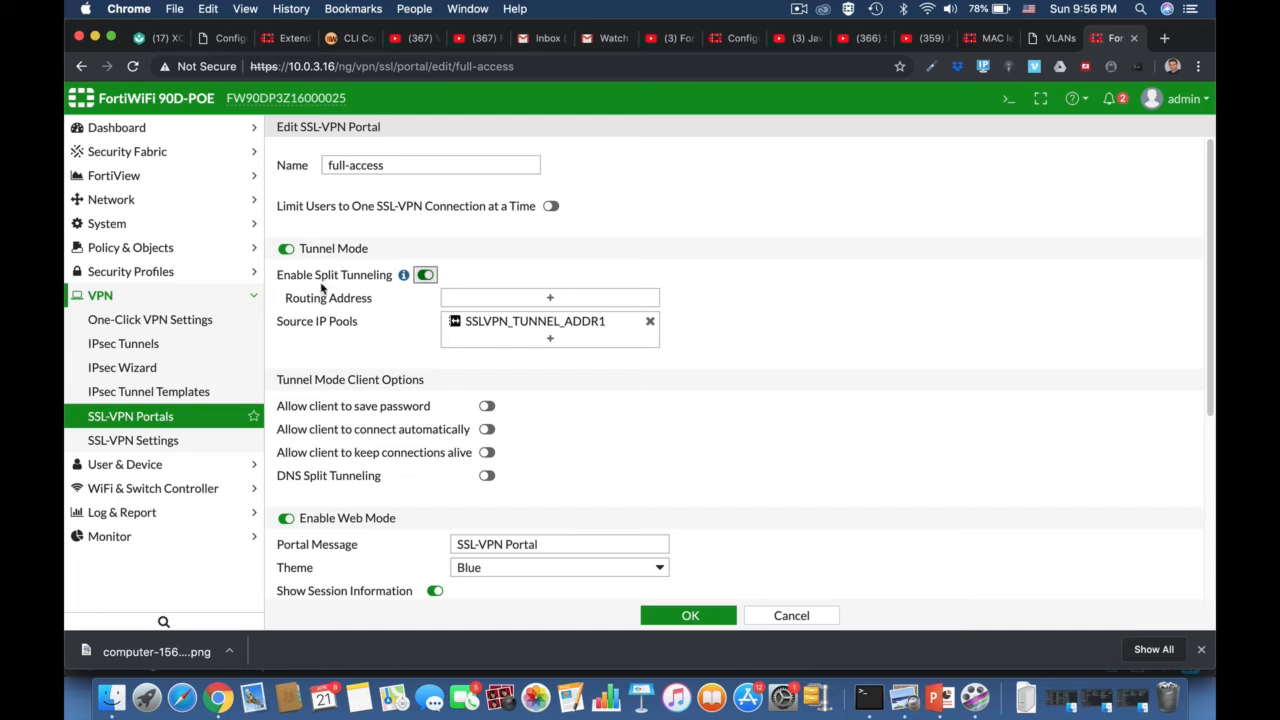
pyautogui.click(425, 275)
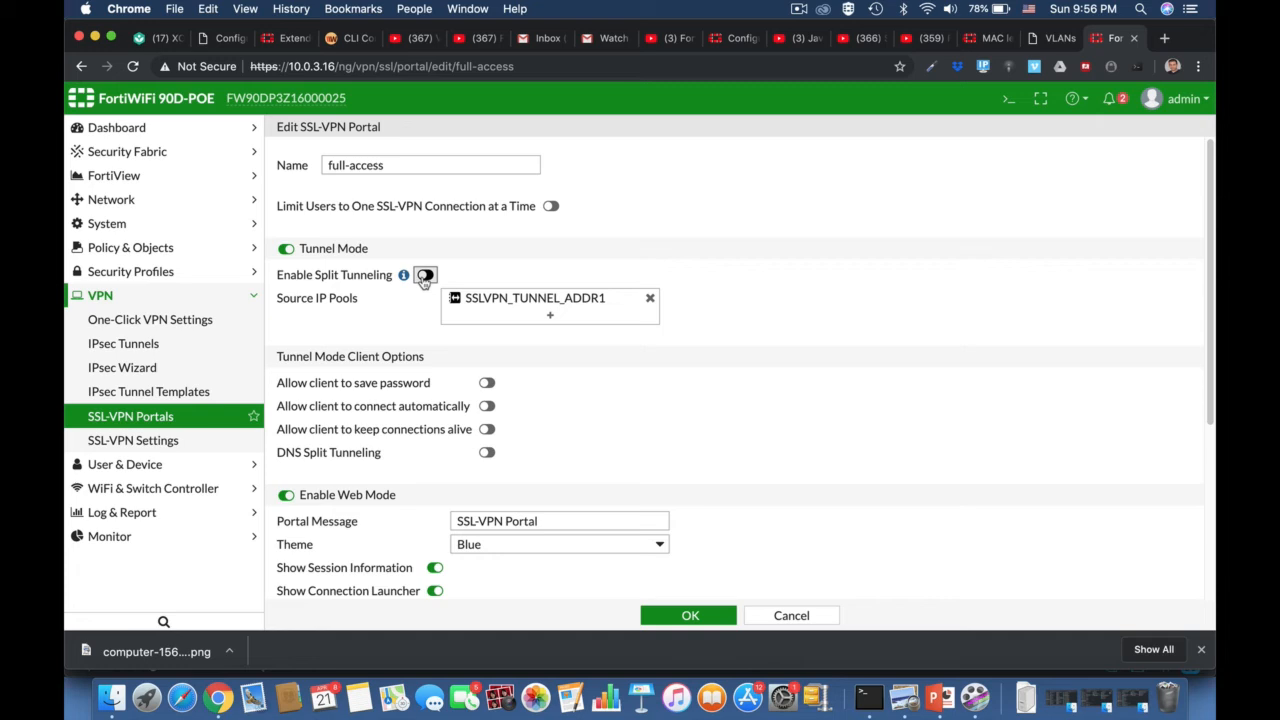
pyautogui.click(424, 276)
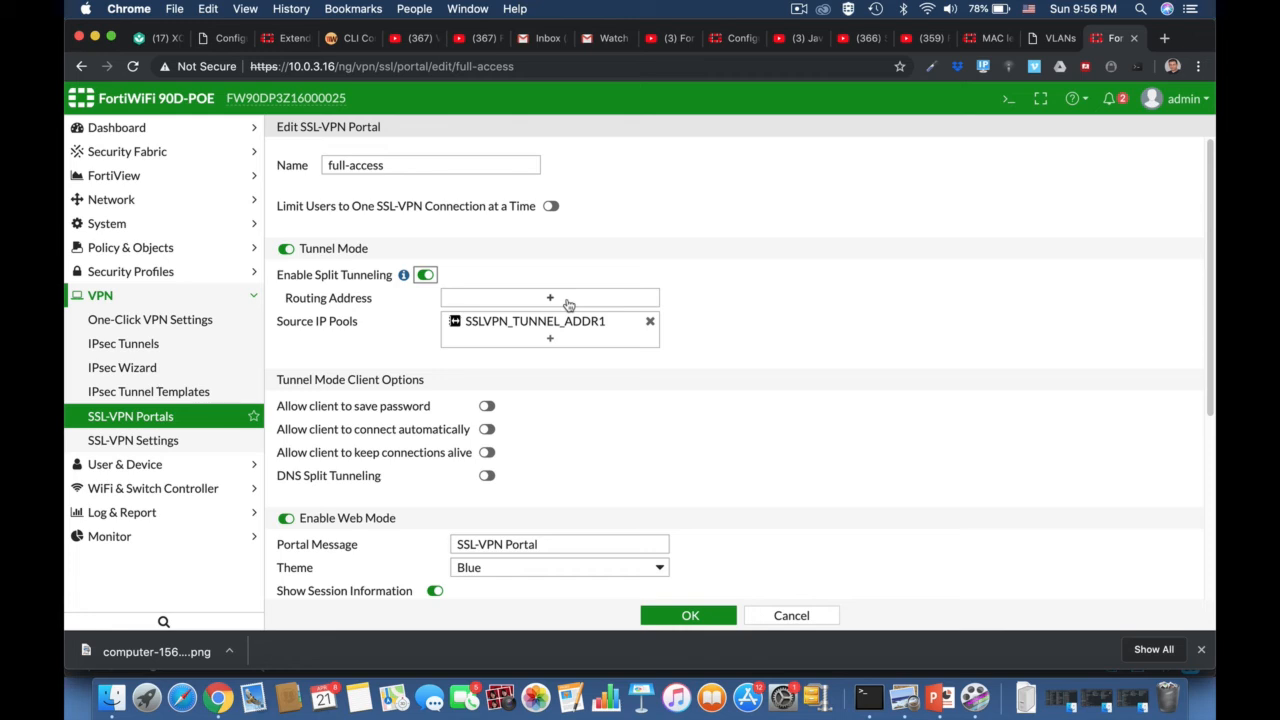
pyautogui.click(425, 275)
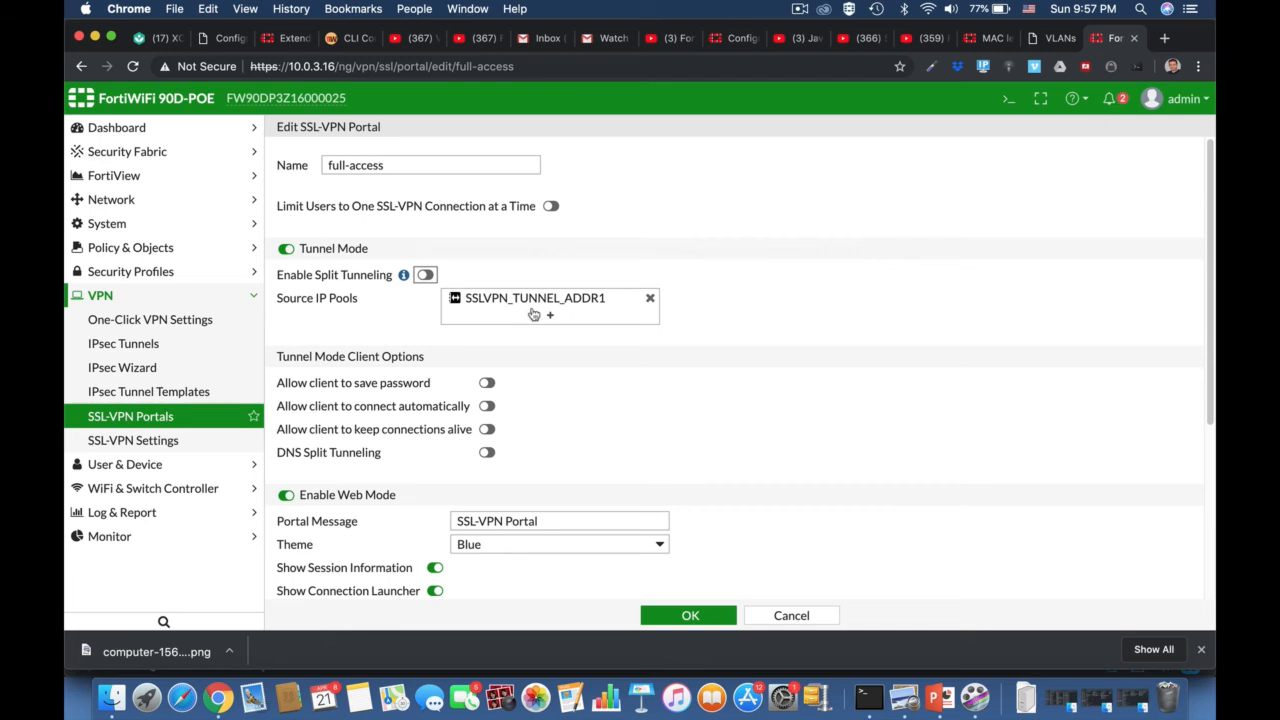
pyautogui.click(518, 302)
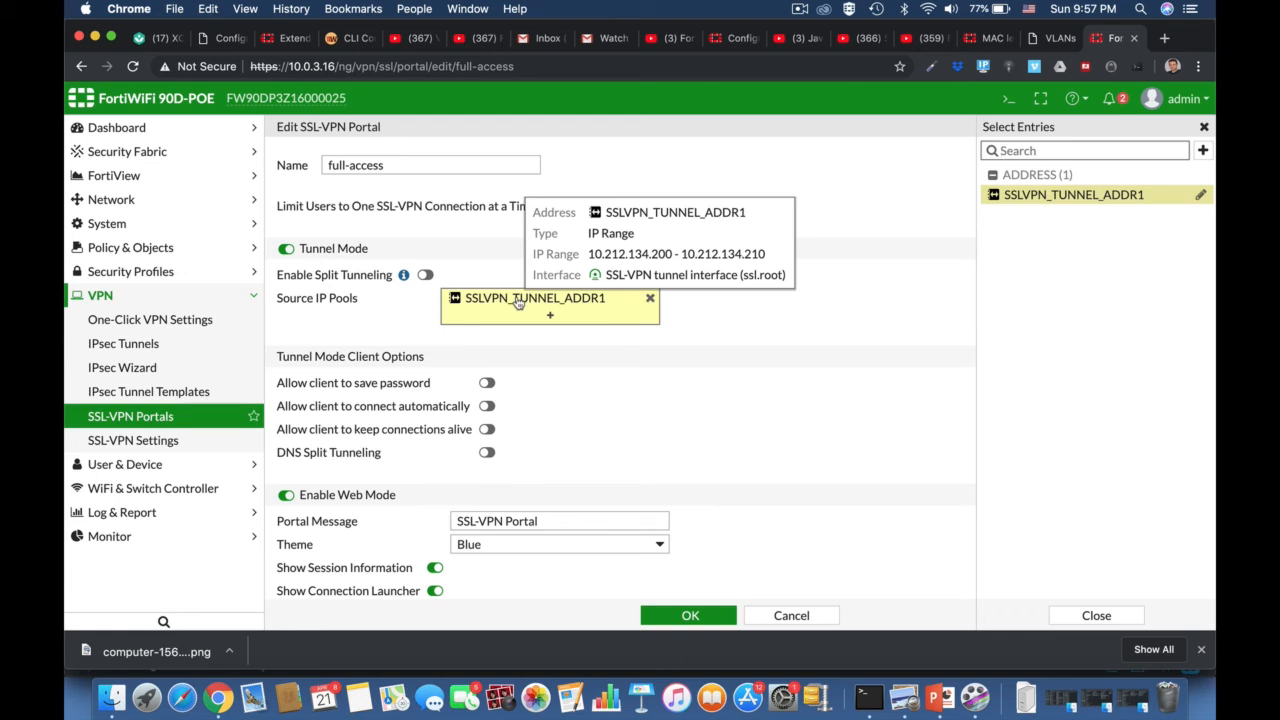
pyautogui.click(1205, 152)
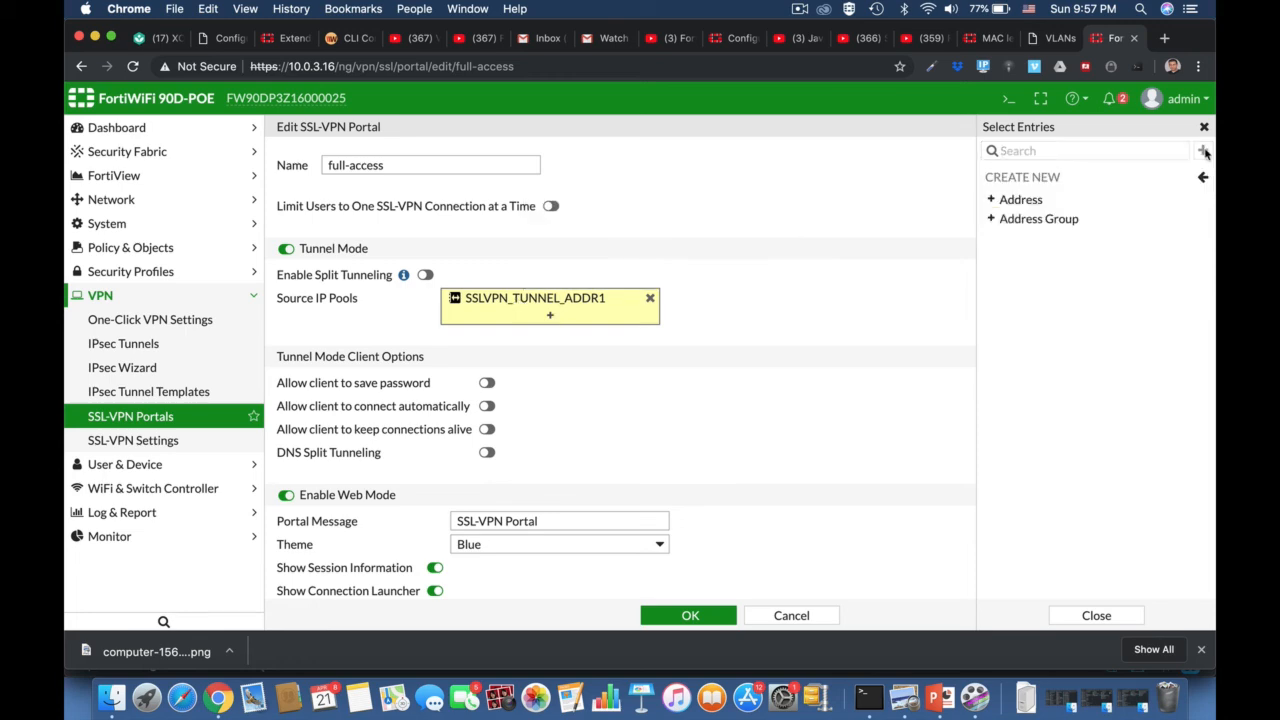
pyautogui.click(1025, 205)
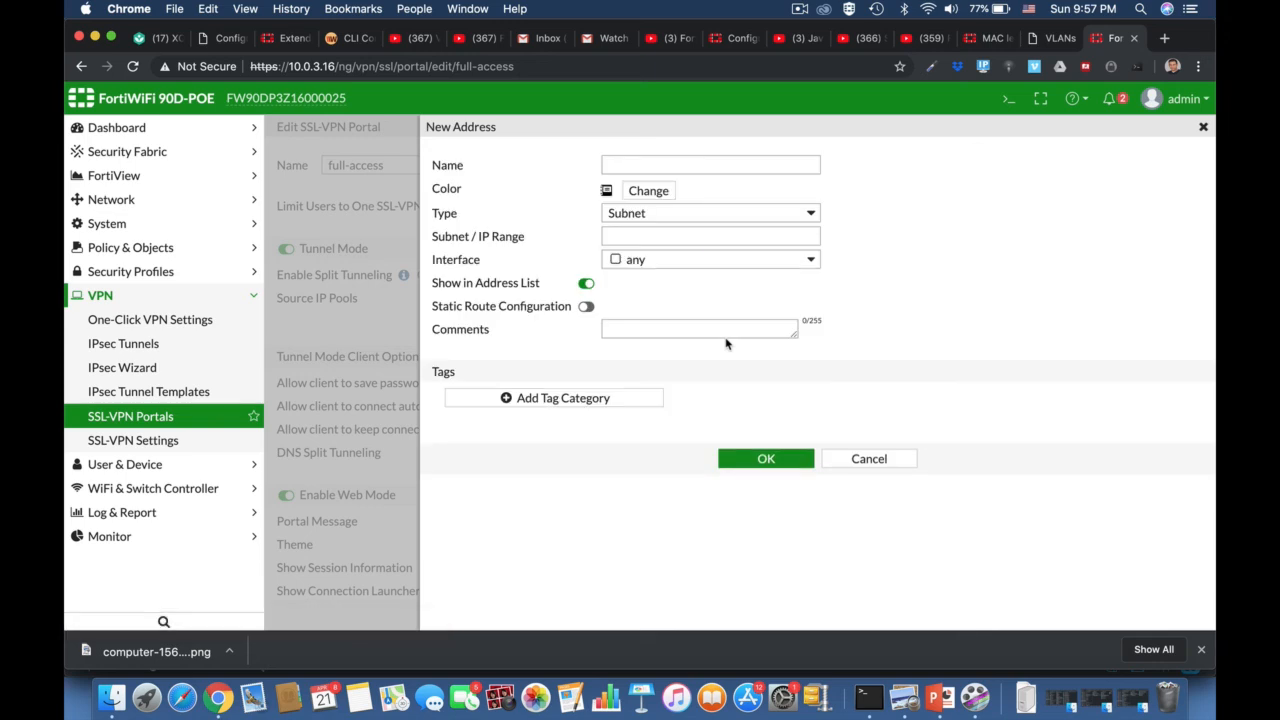
pyautogui.click(639, 243)
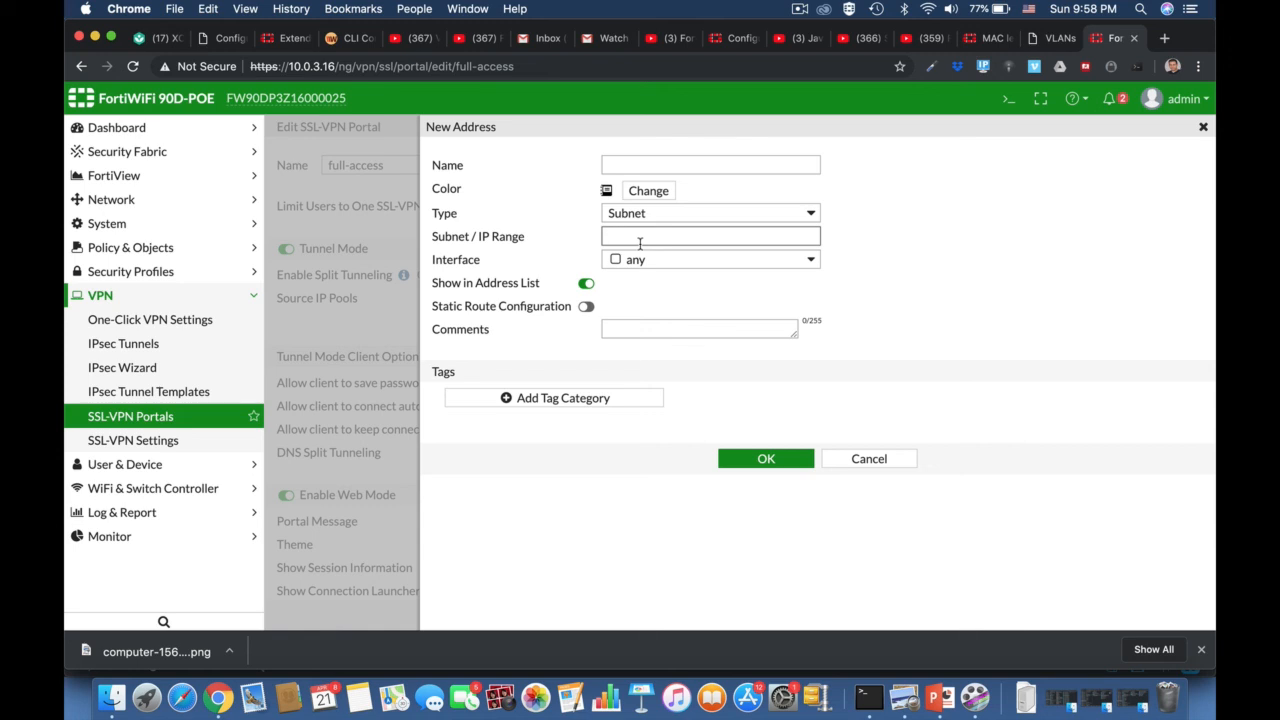
pyautogui.click(866, 459)
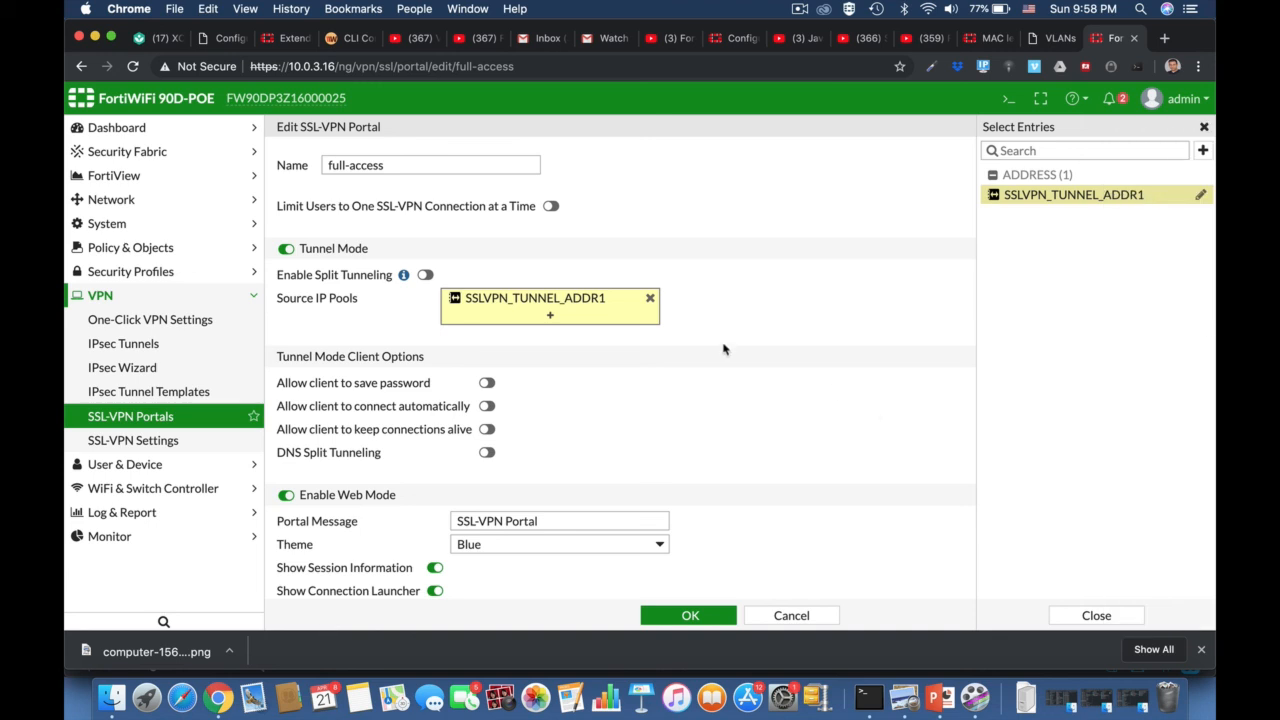
# - Toggle client password saving and automatic connection on and back off, leaving both disabled
pyautogui.moveTo(490, 305)
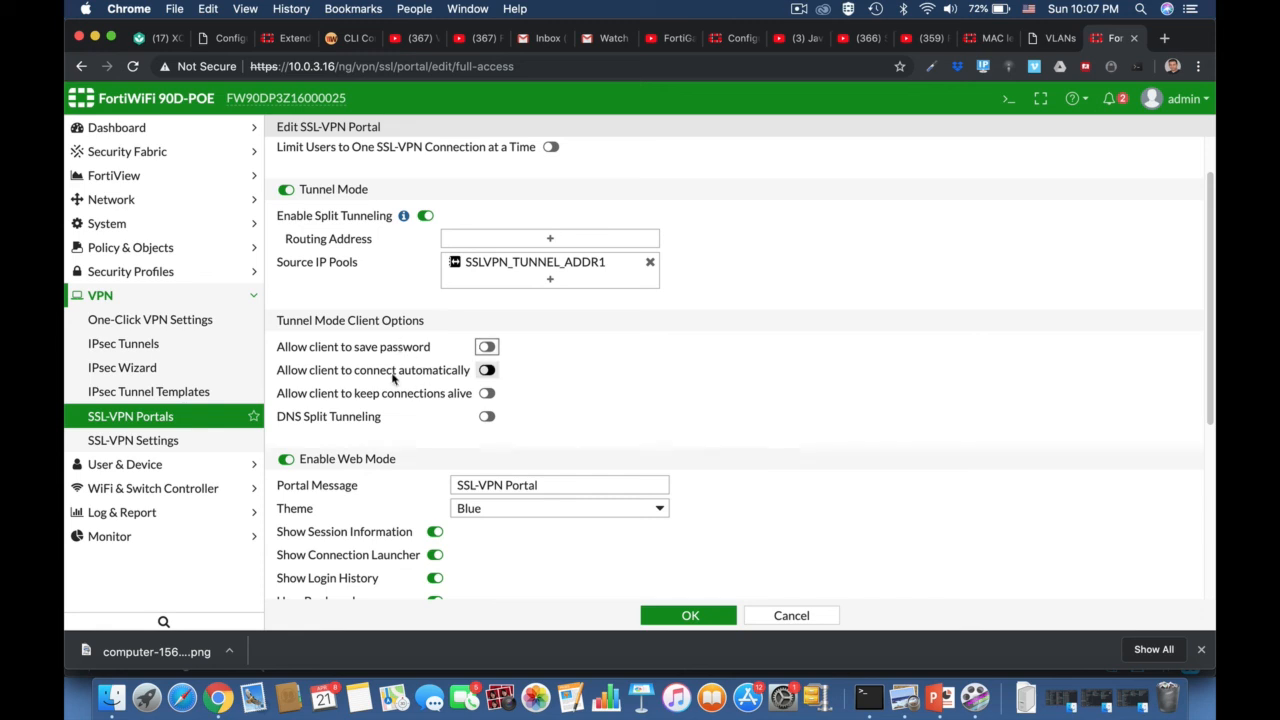
pyautogui.click(484, 347)
pyautogui.click(484, 347)
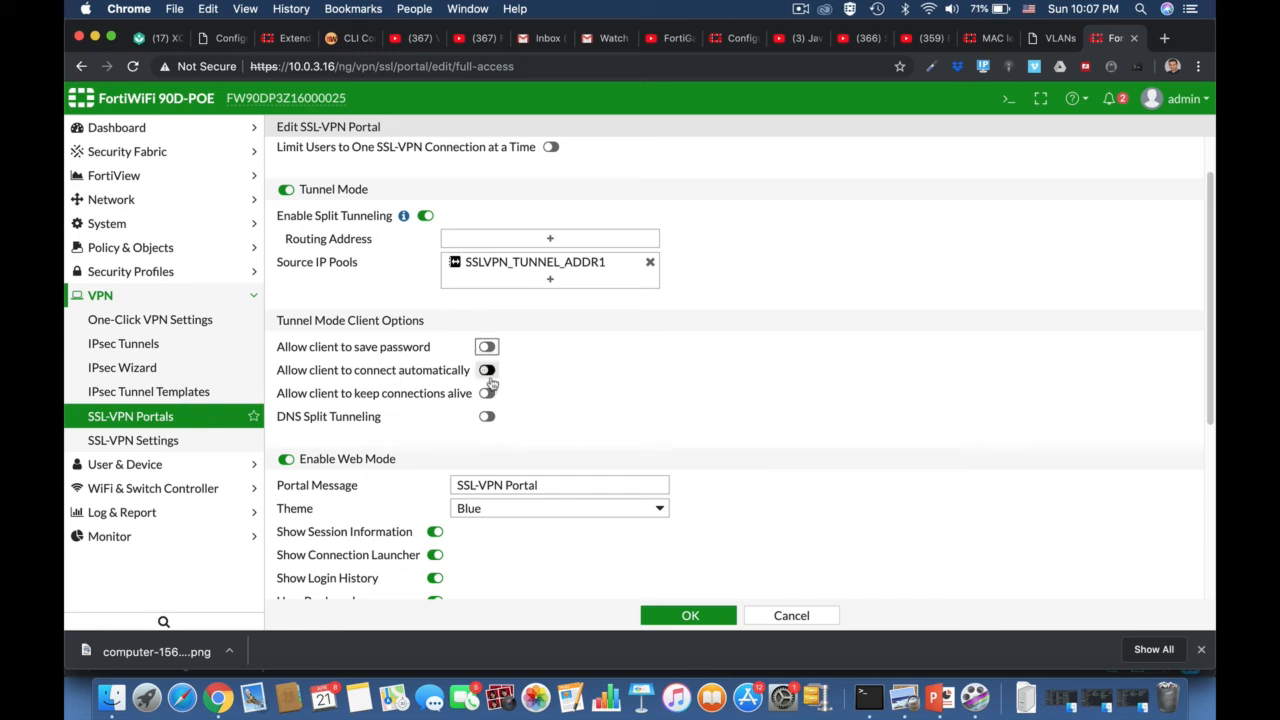
pyautogui.click(487, 372)
pyautogui.click(487, 372)
pyautogui.scroll(-5, 802, 505)
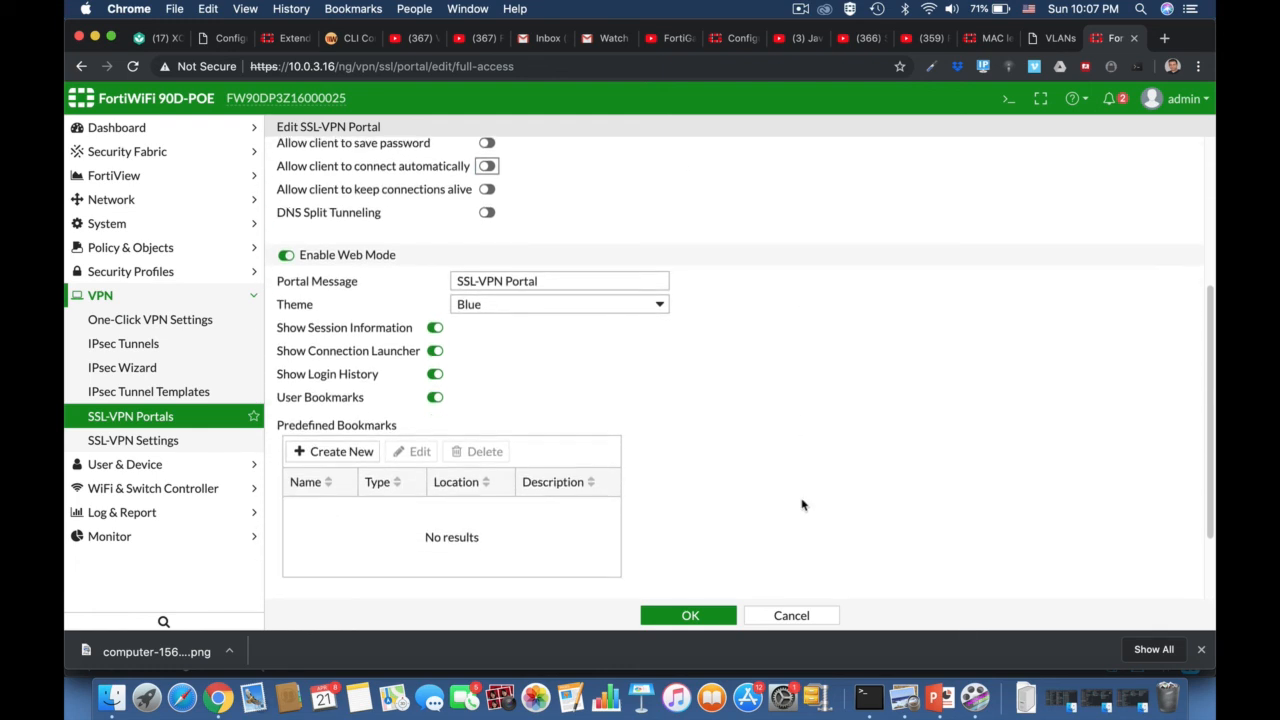